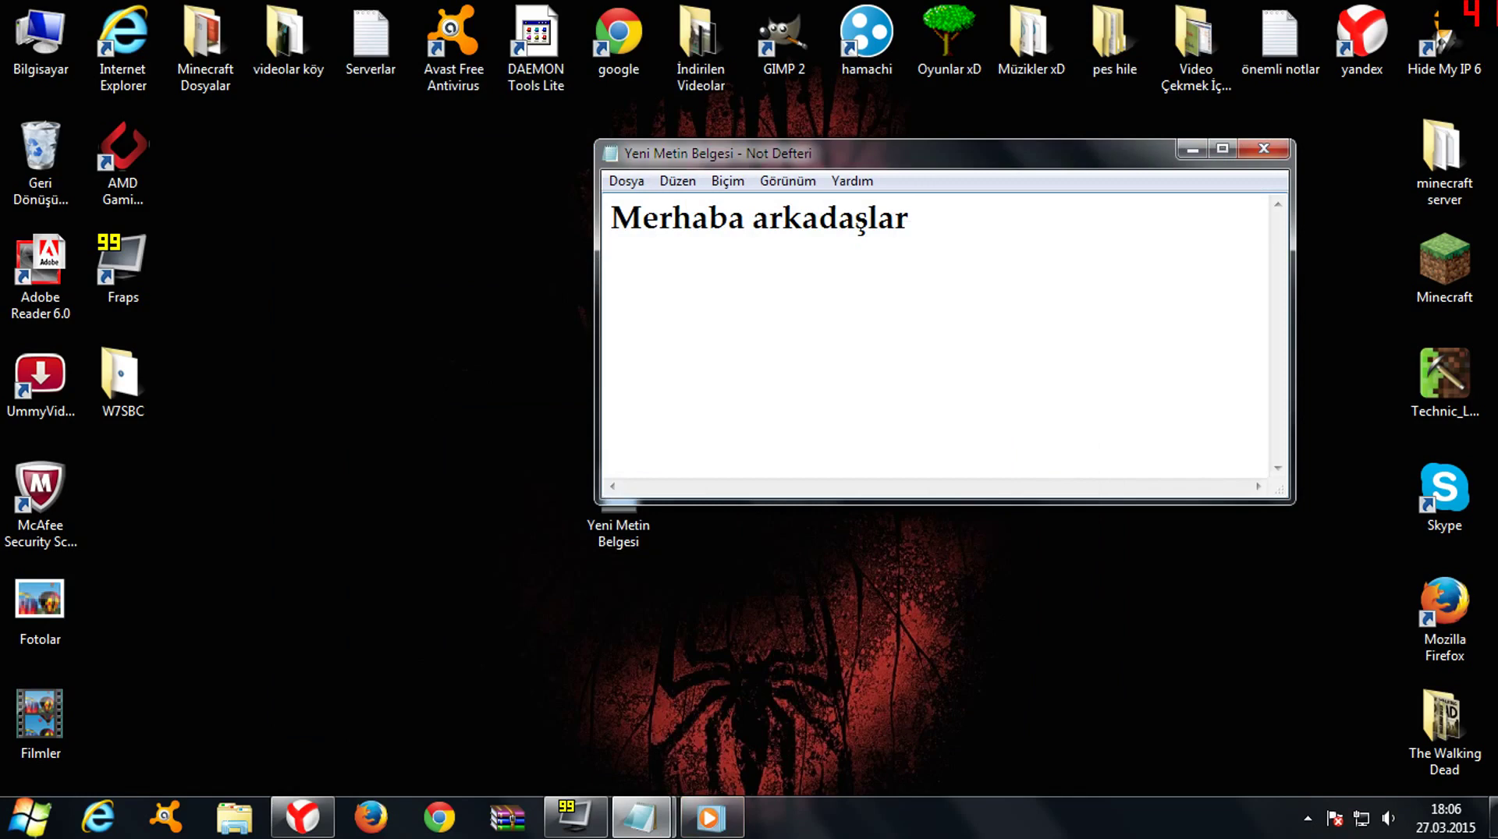
Step: Continue the note's first line with "bugün sizlere windows 7de başlat menüsü"
type("bugün sizler")
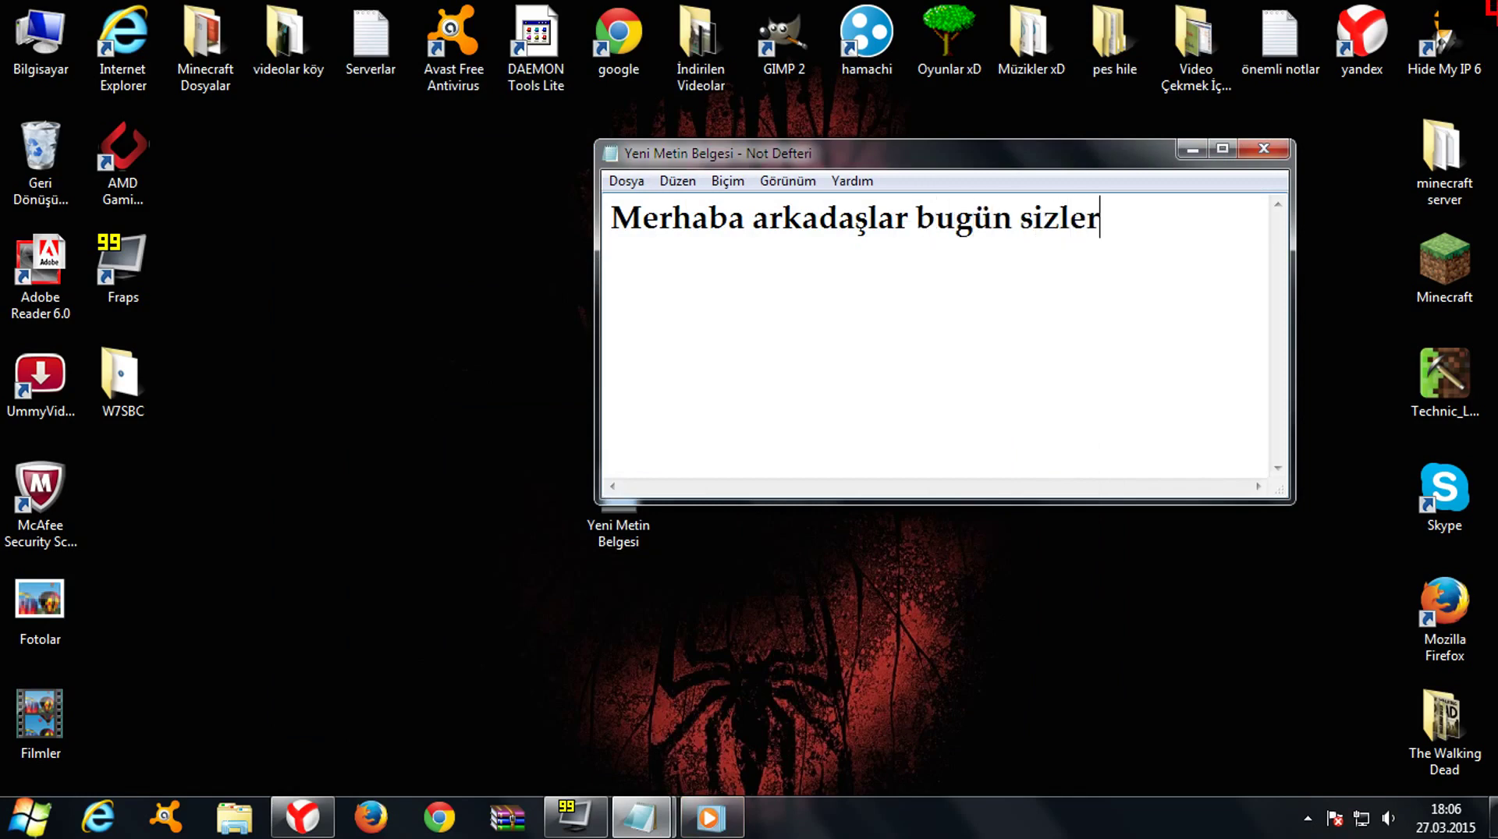
type("e win")
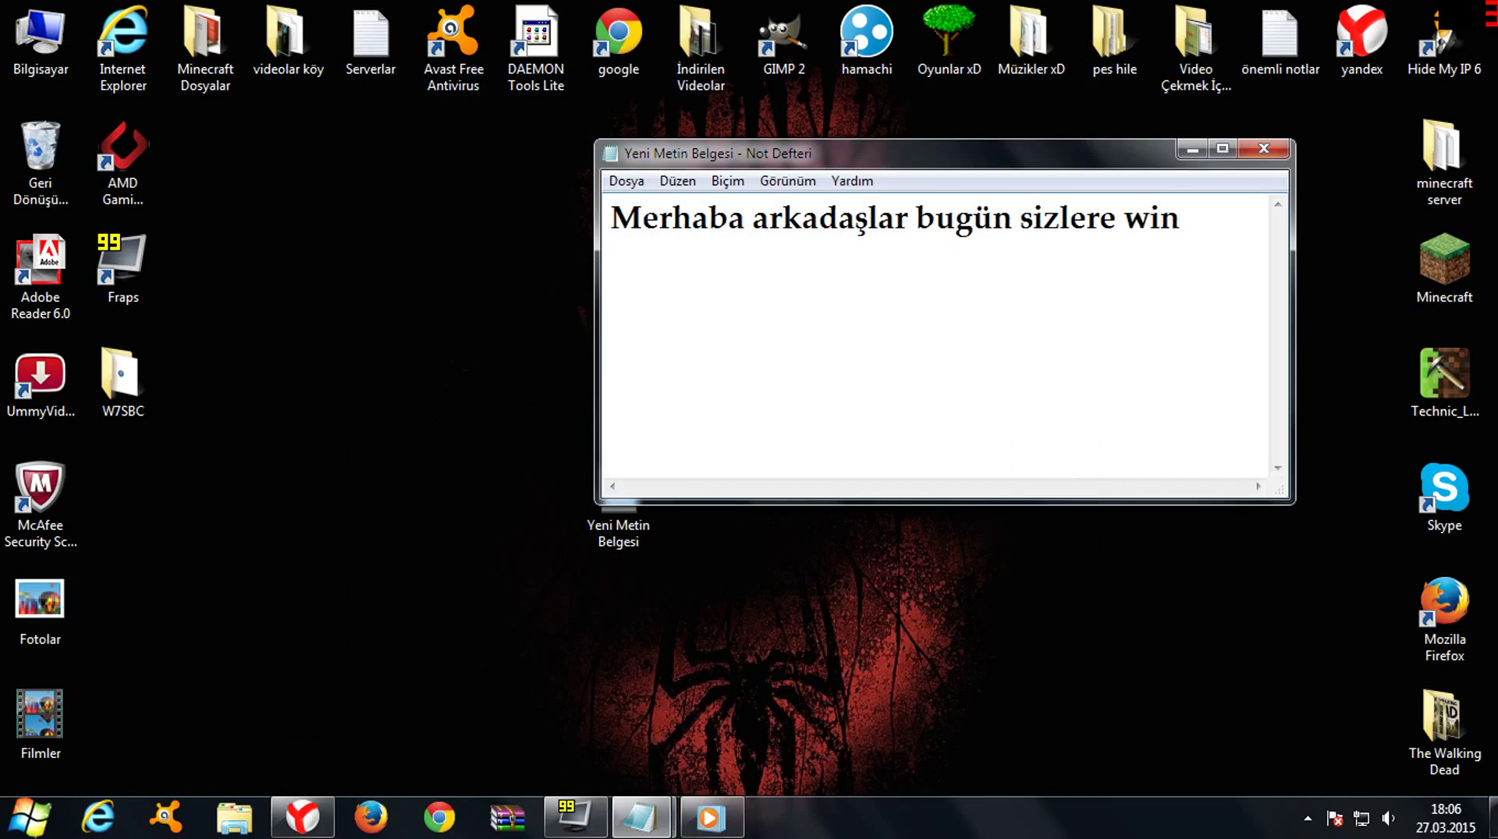
type("doe")
key("BackSpace")
type("ws ")
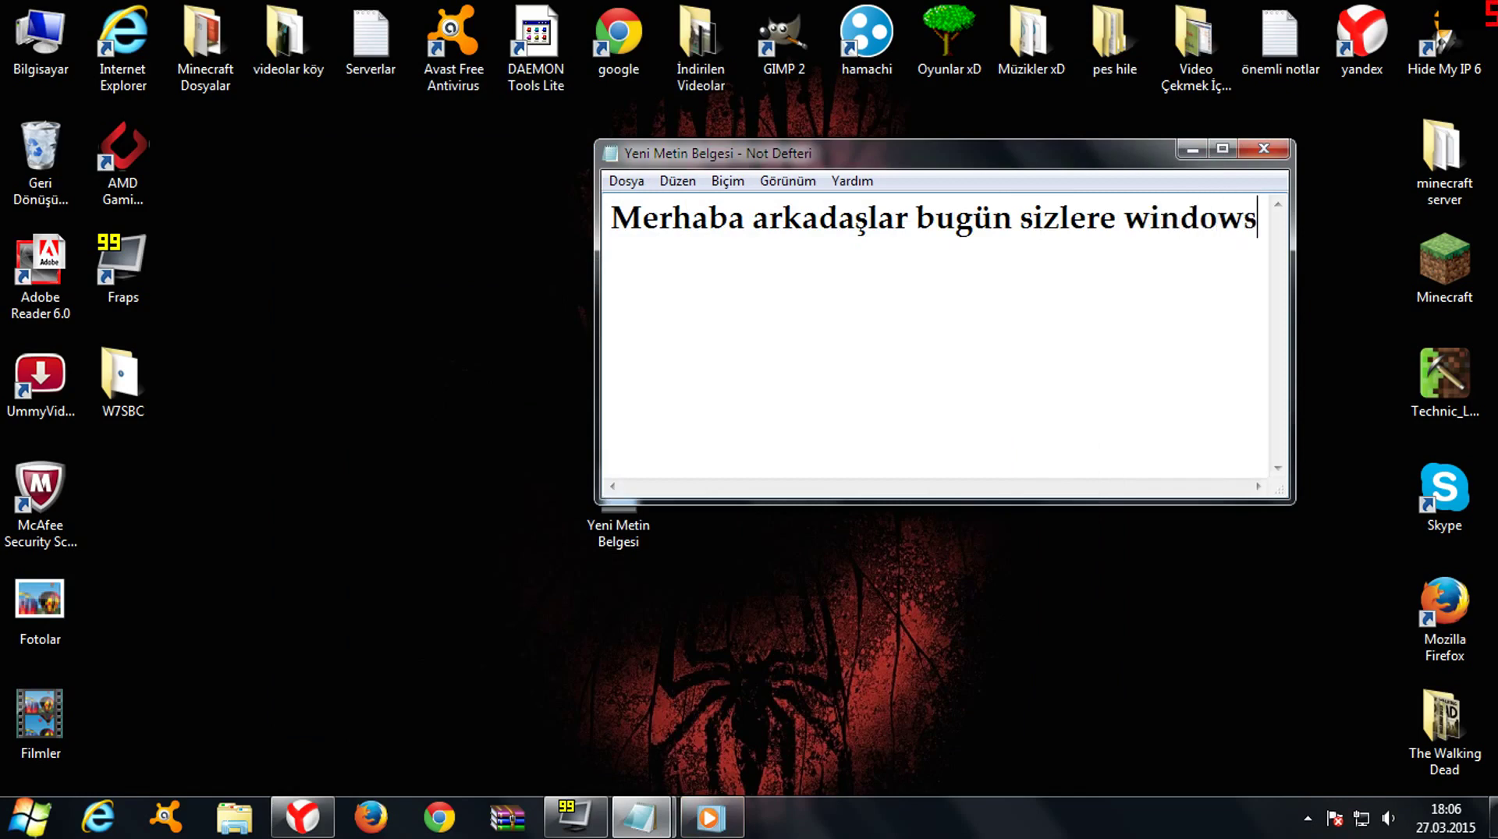
type("7d")
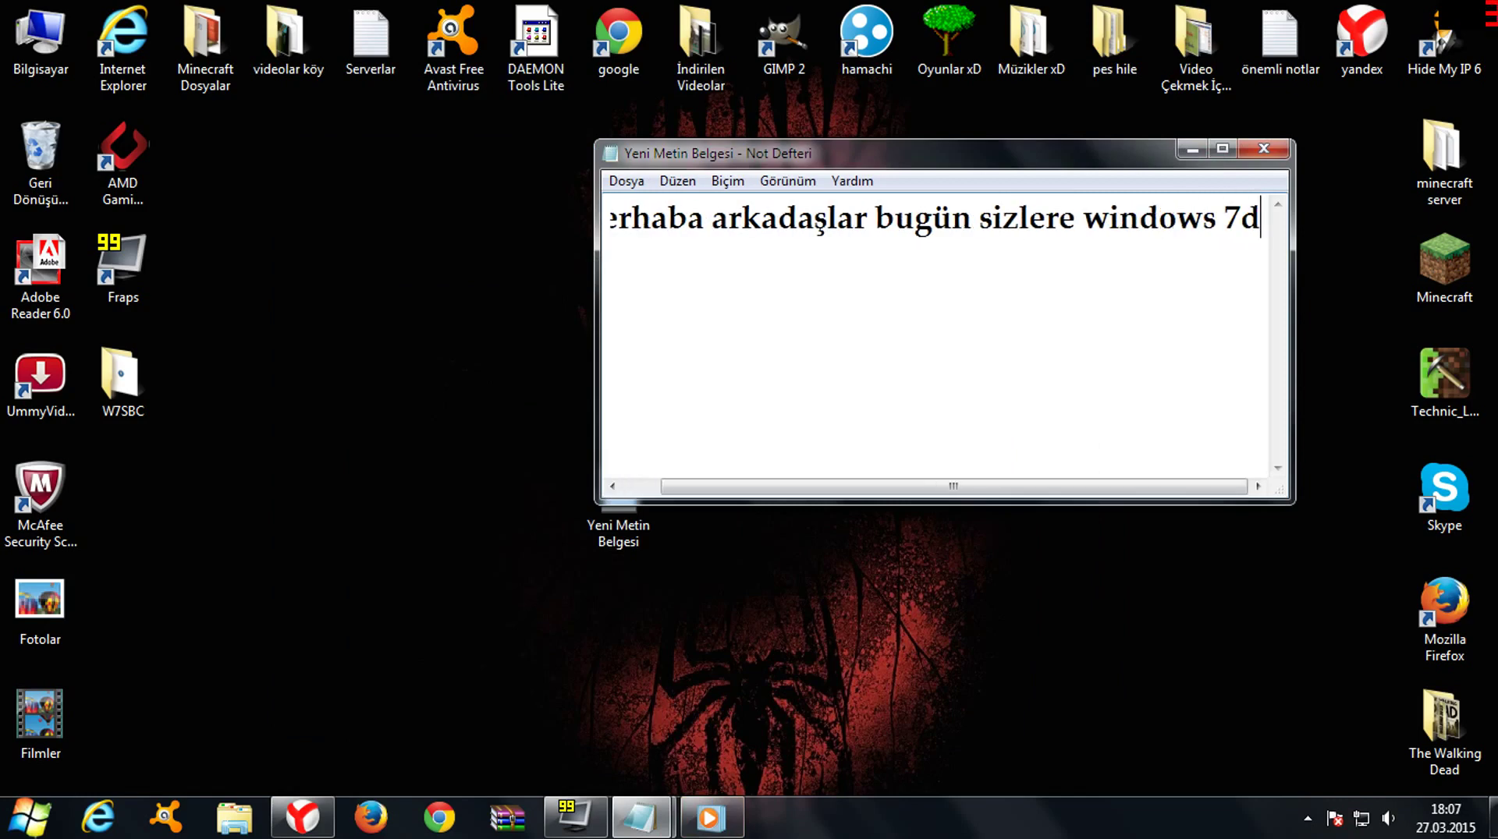
type("e ba")
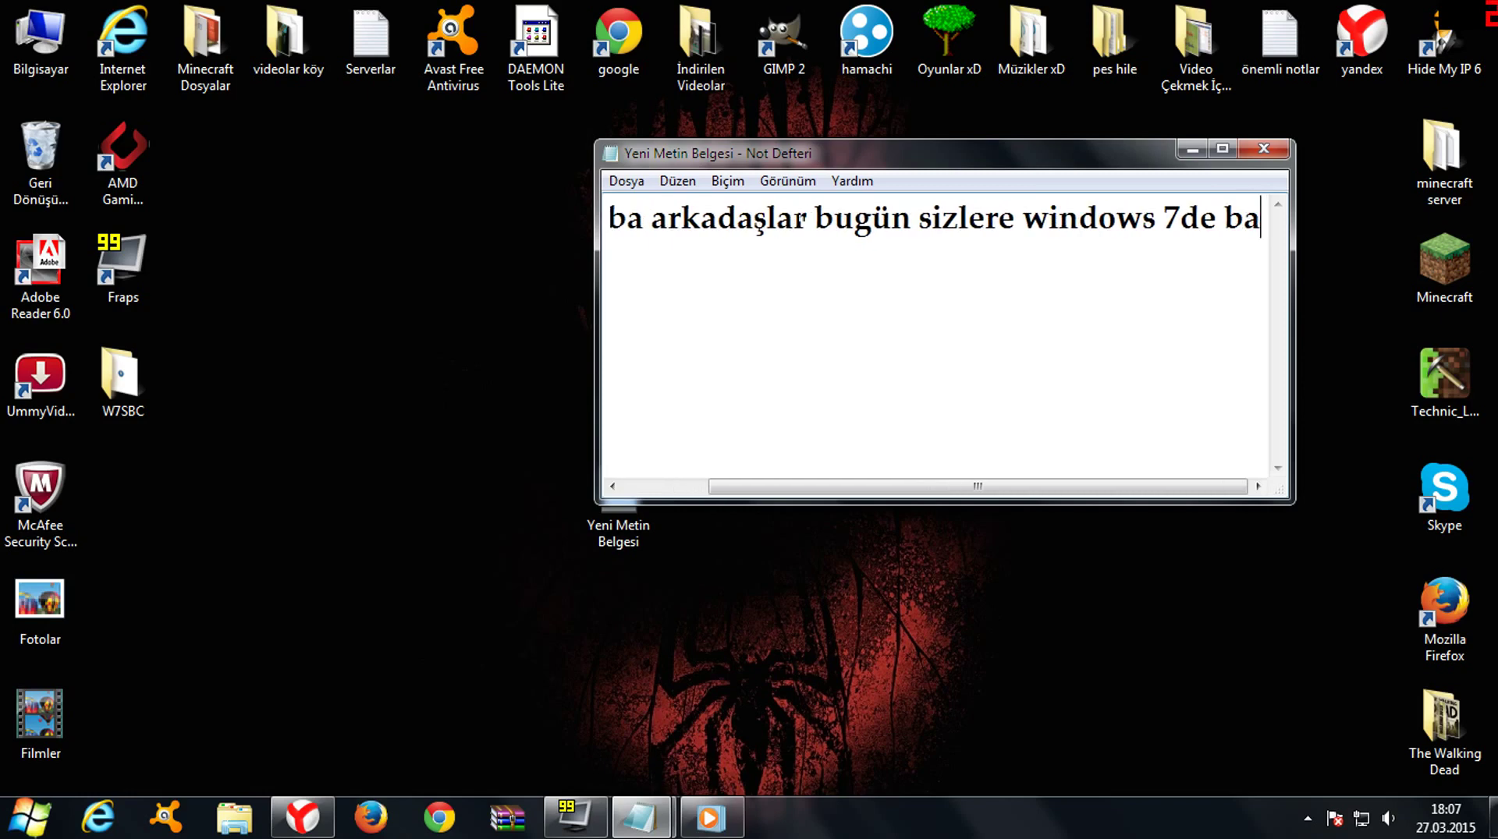
type("şlat menüsü")
Step: Add a second line to the note reading "deiştirmeyi göstericem İyi Seyirler :D !!!!!"
key("Return")
type("de")
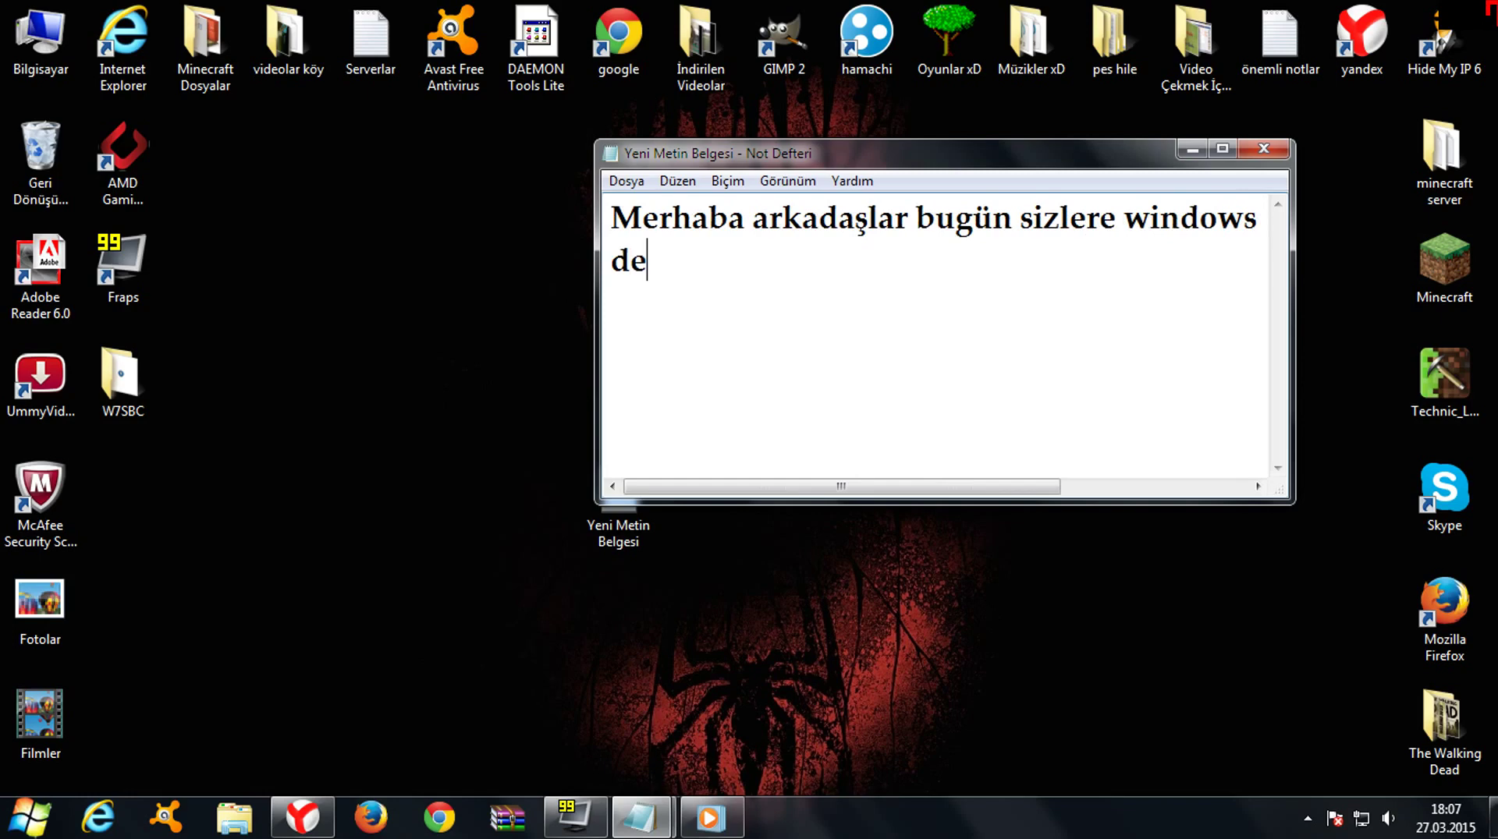
type("iştirme")
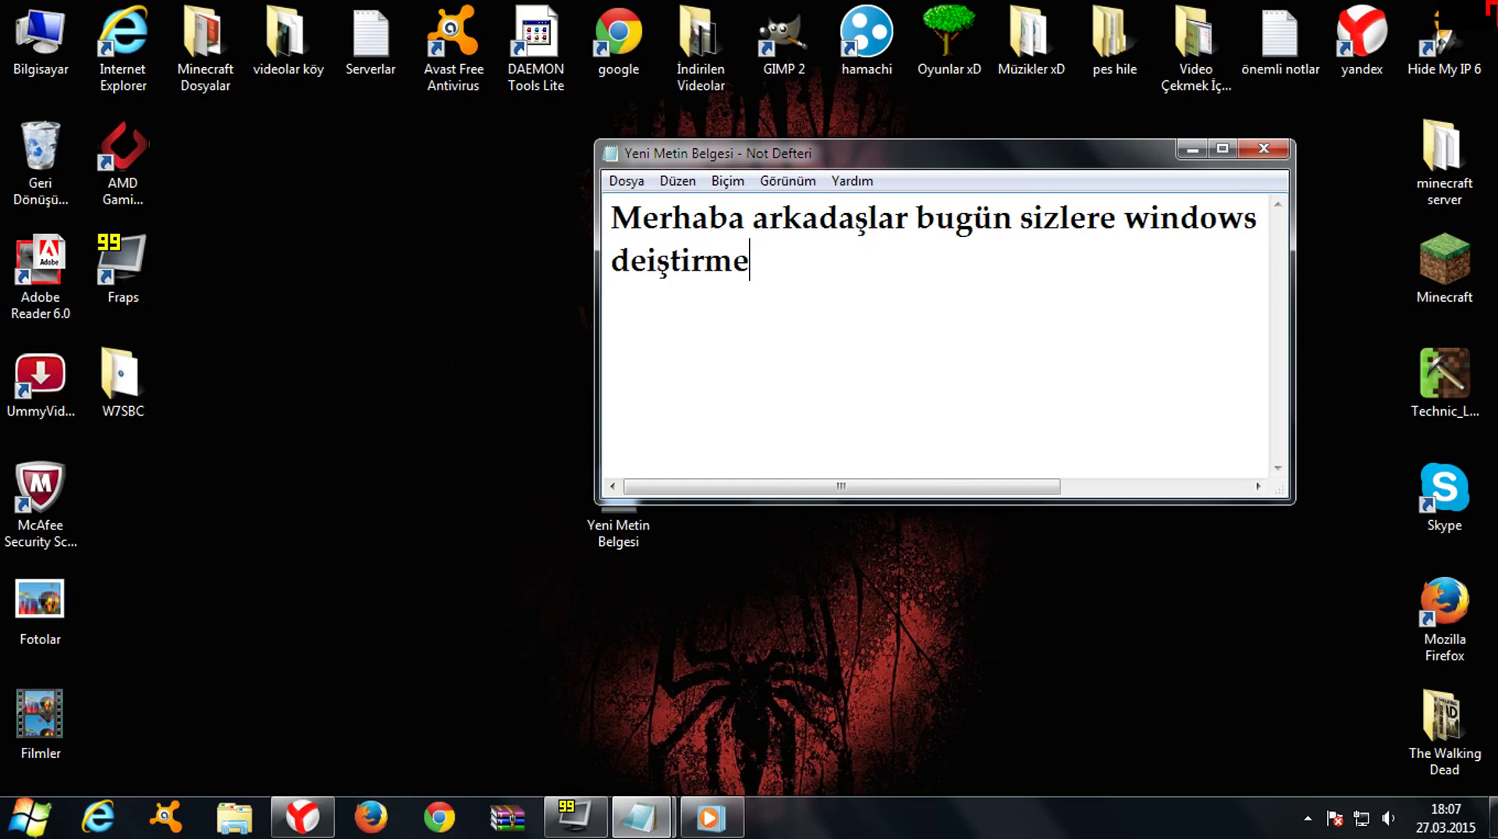
type("yi gösteri")
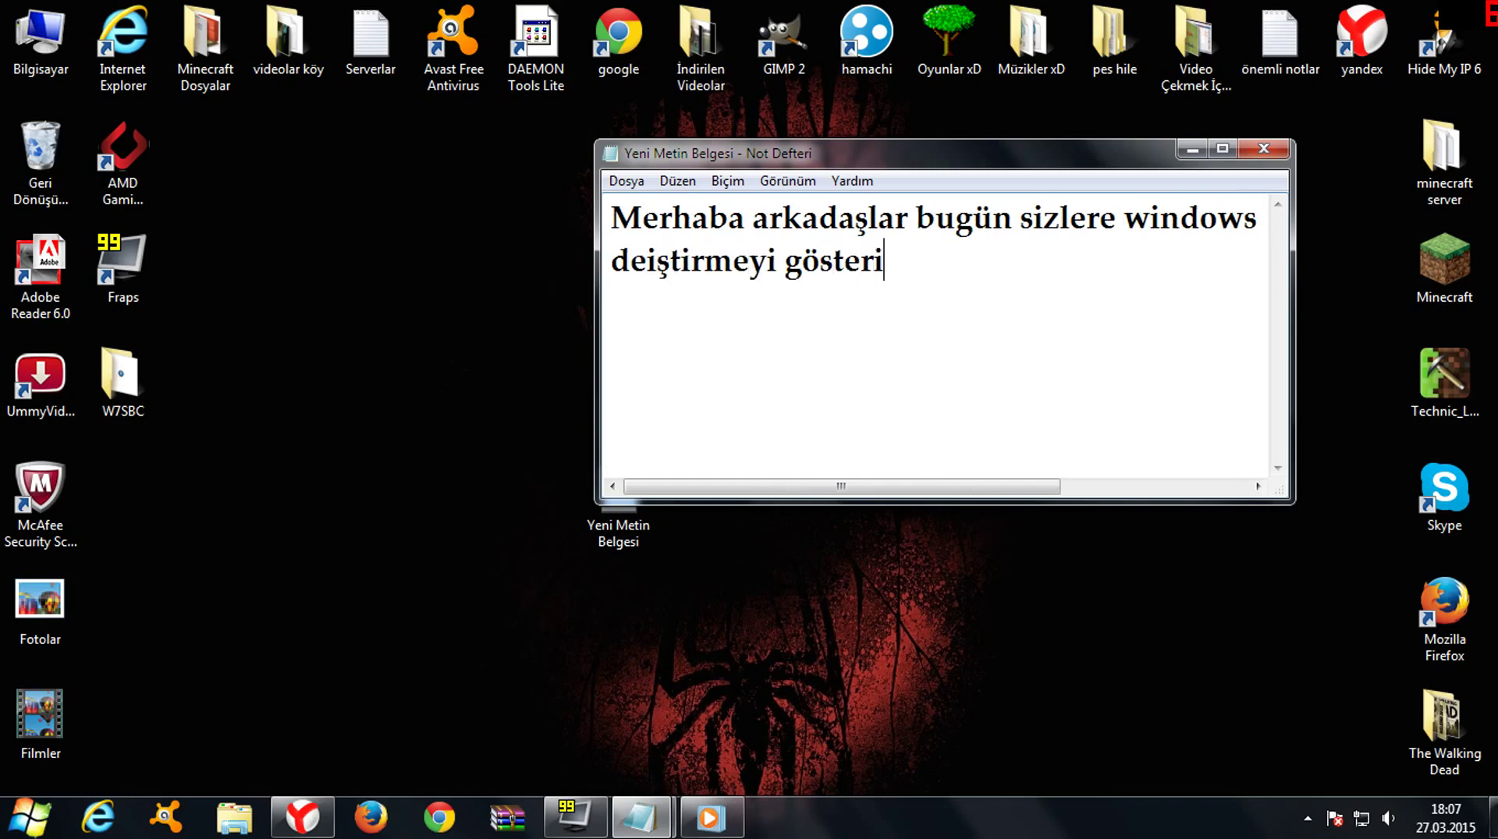
type("cem İyi Seyir")
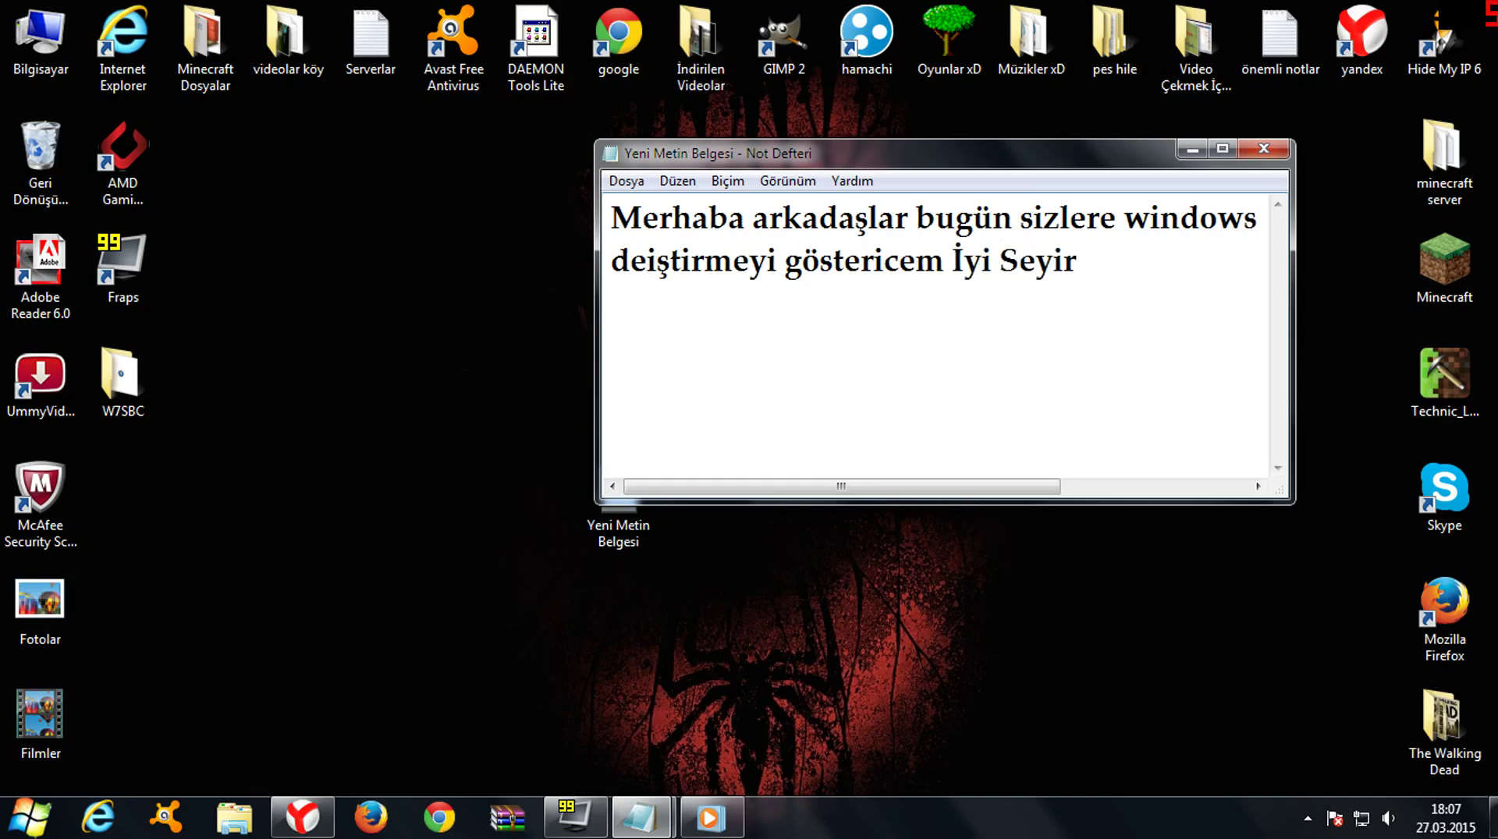
type("ler :D !!!!!")
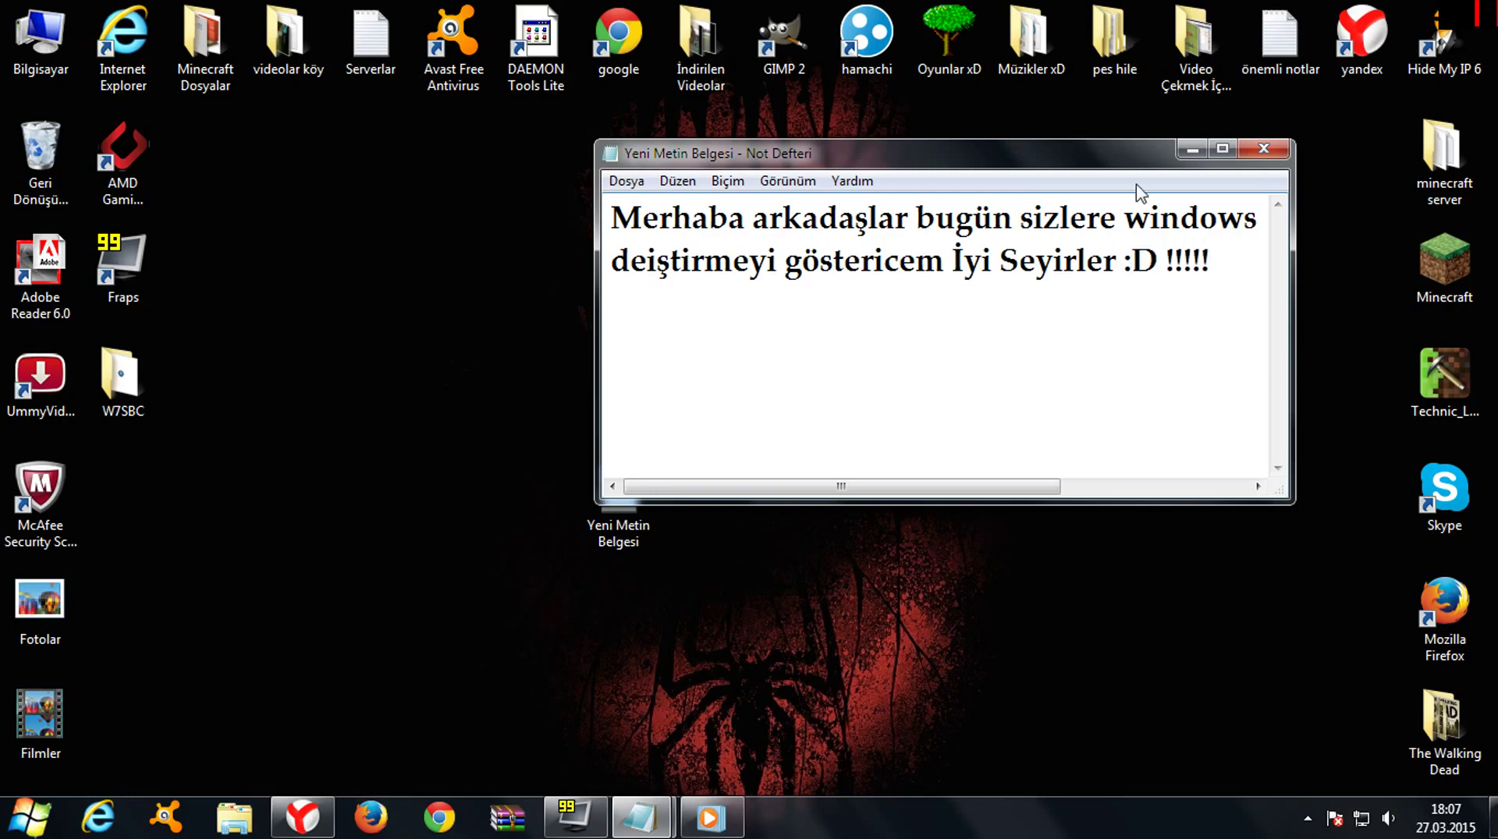
Step: Minimize the note and open the W7SBC folder from the desktop
left_click(1192, 148)
right_click(947, 313)
left_click(975, 376)
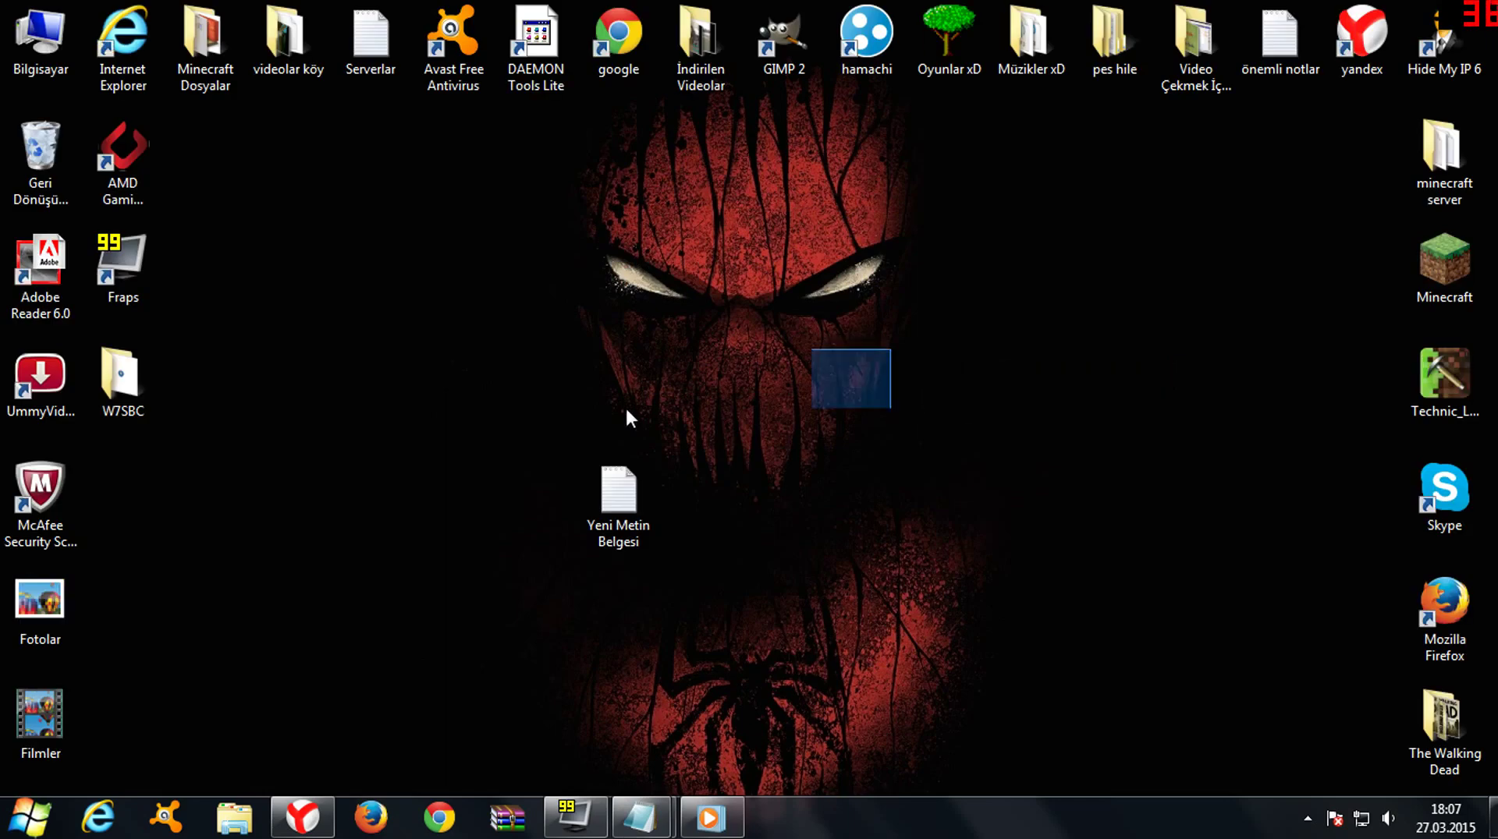
double_click(120, 393)
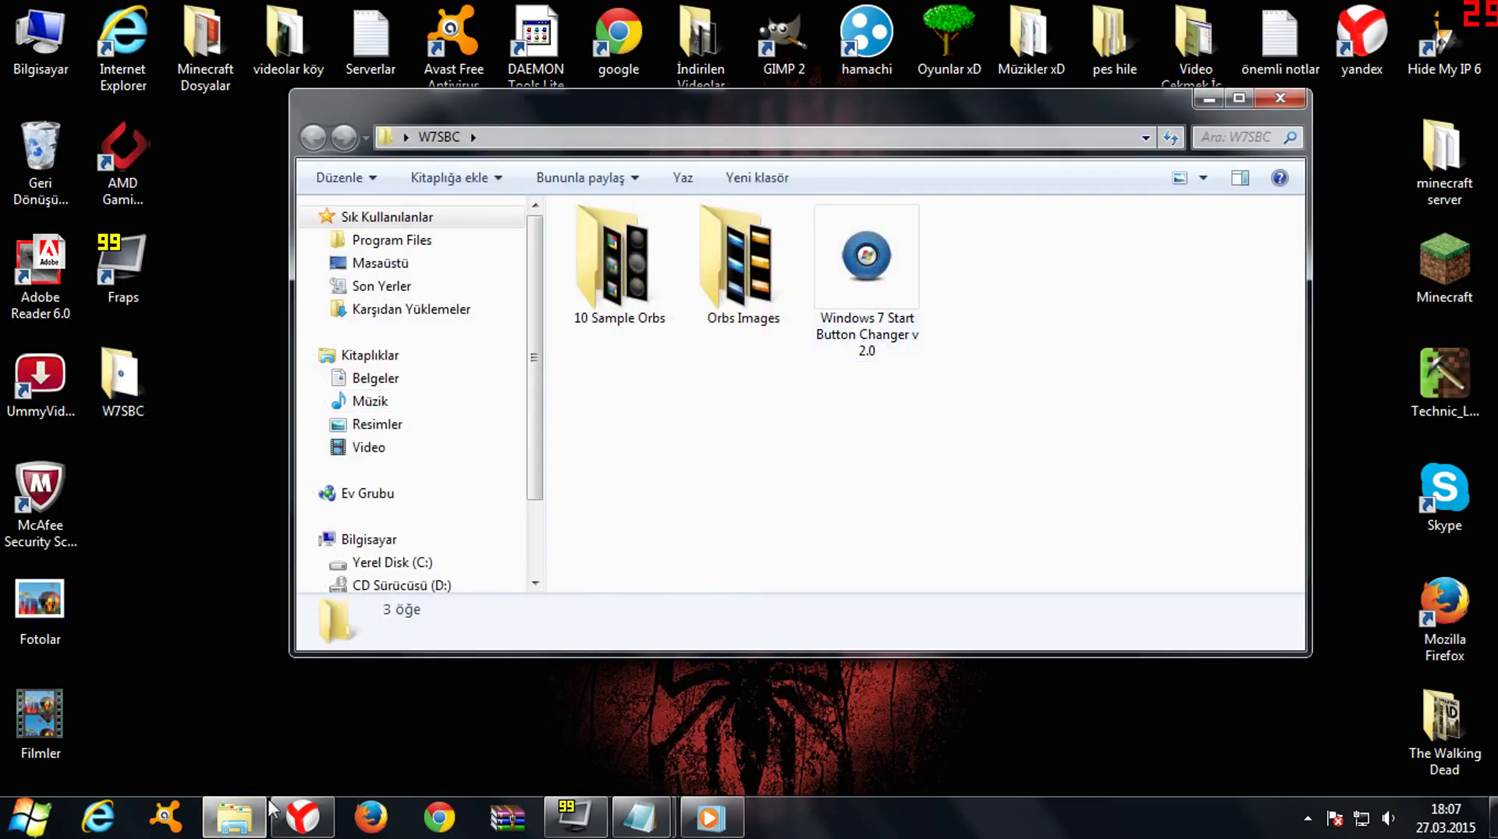
Step: Switch to the Yandex browser and view the Windows 7 Start Button Changer and Orbs Images download pages, then minimize it
left_click(290, 812)
left_click(97, 8)
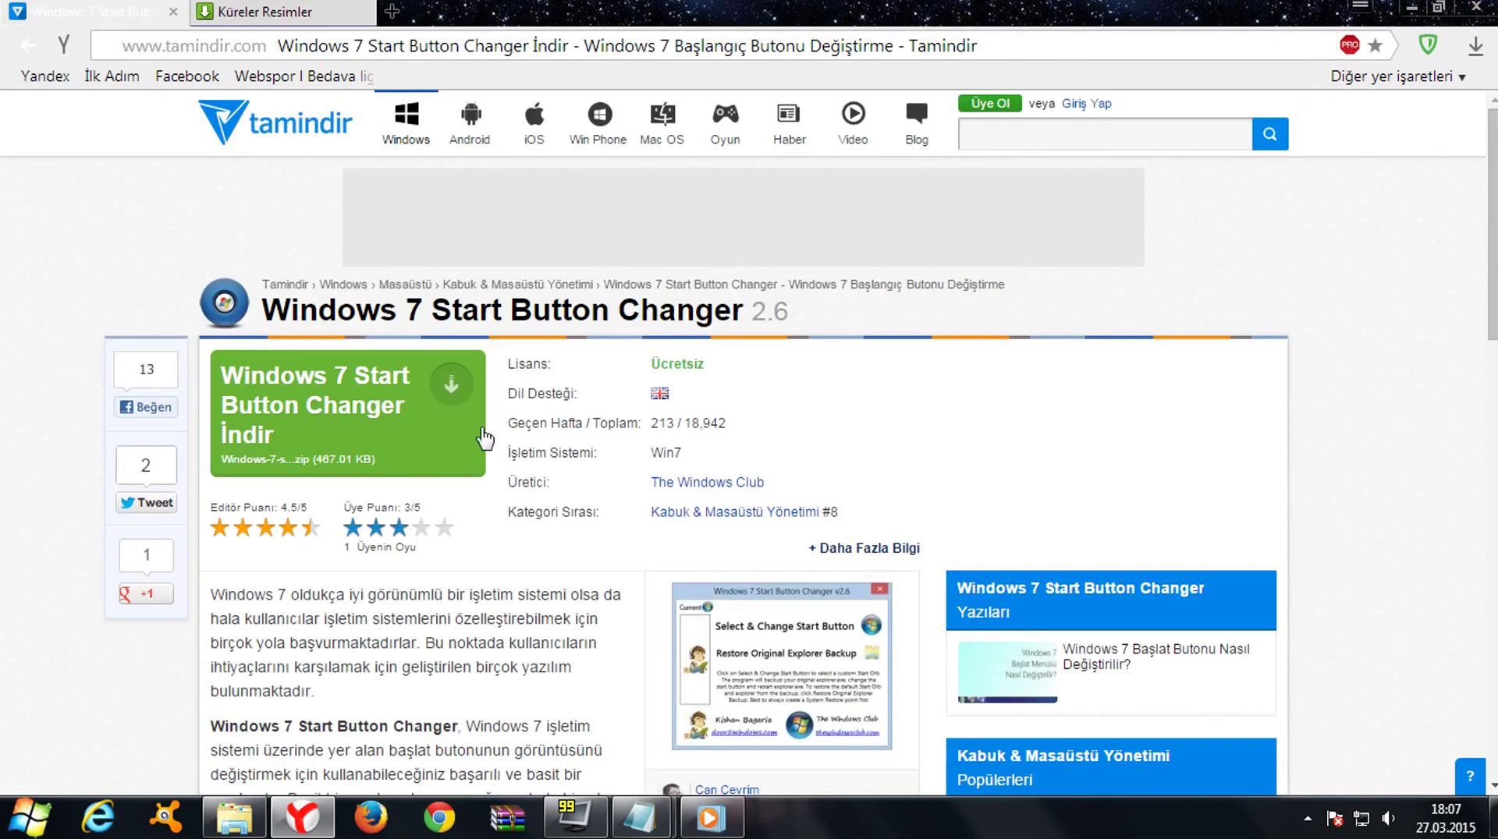
scroll(482, 437, "down", 3)
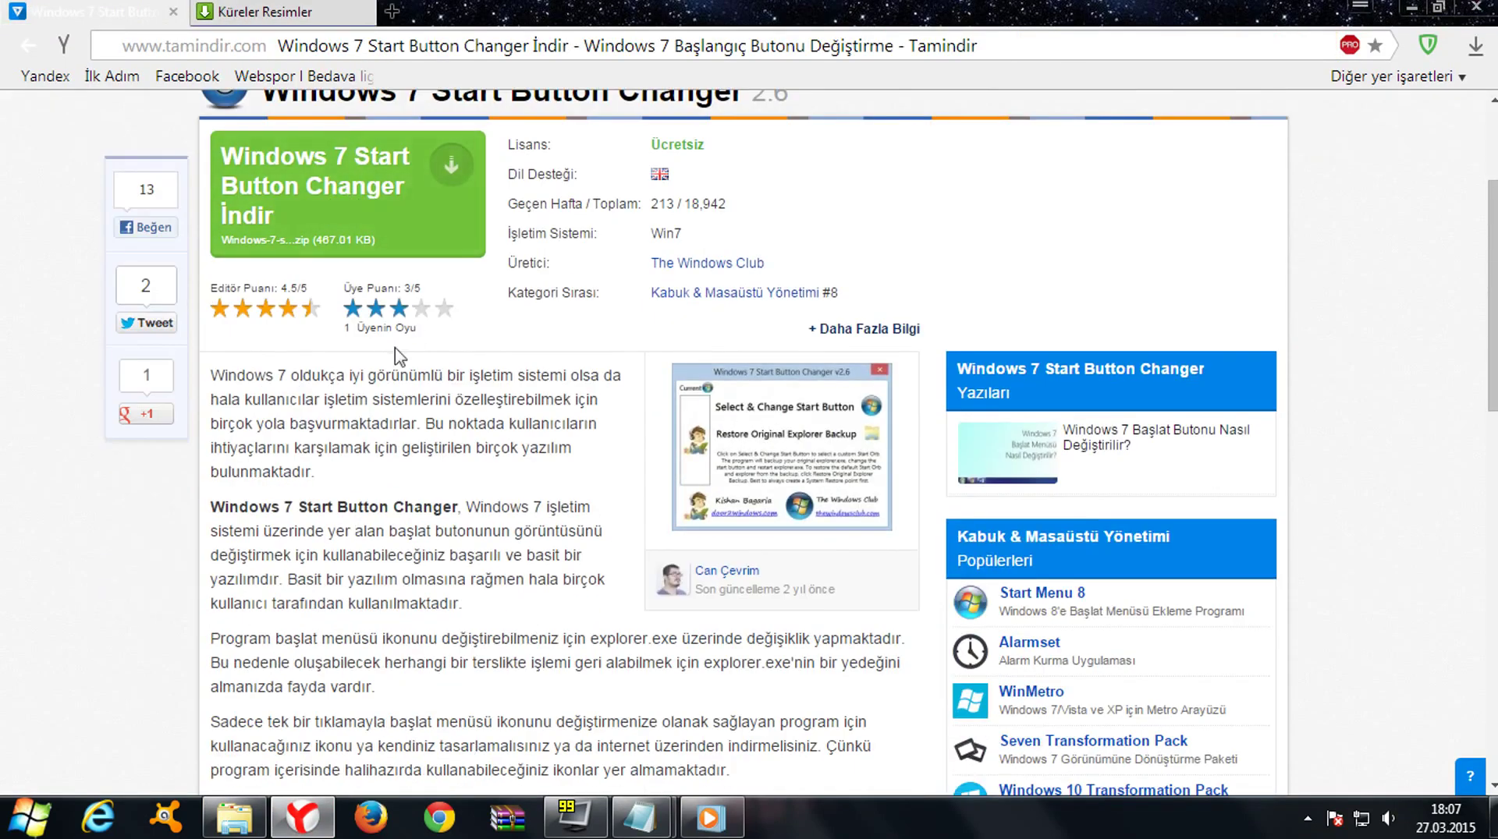
left_click(262, 11)
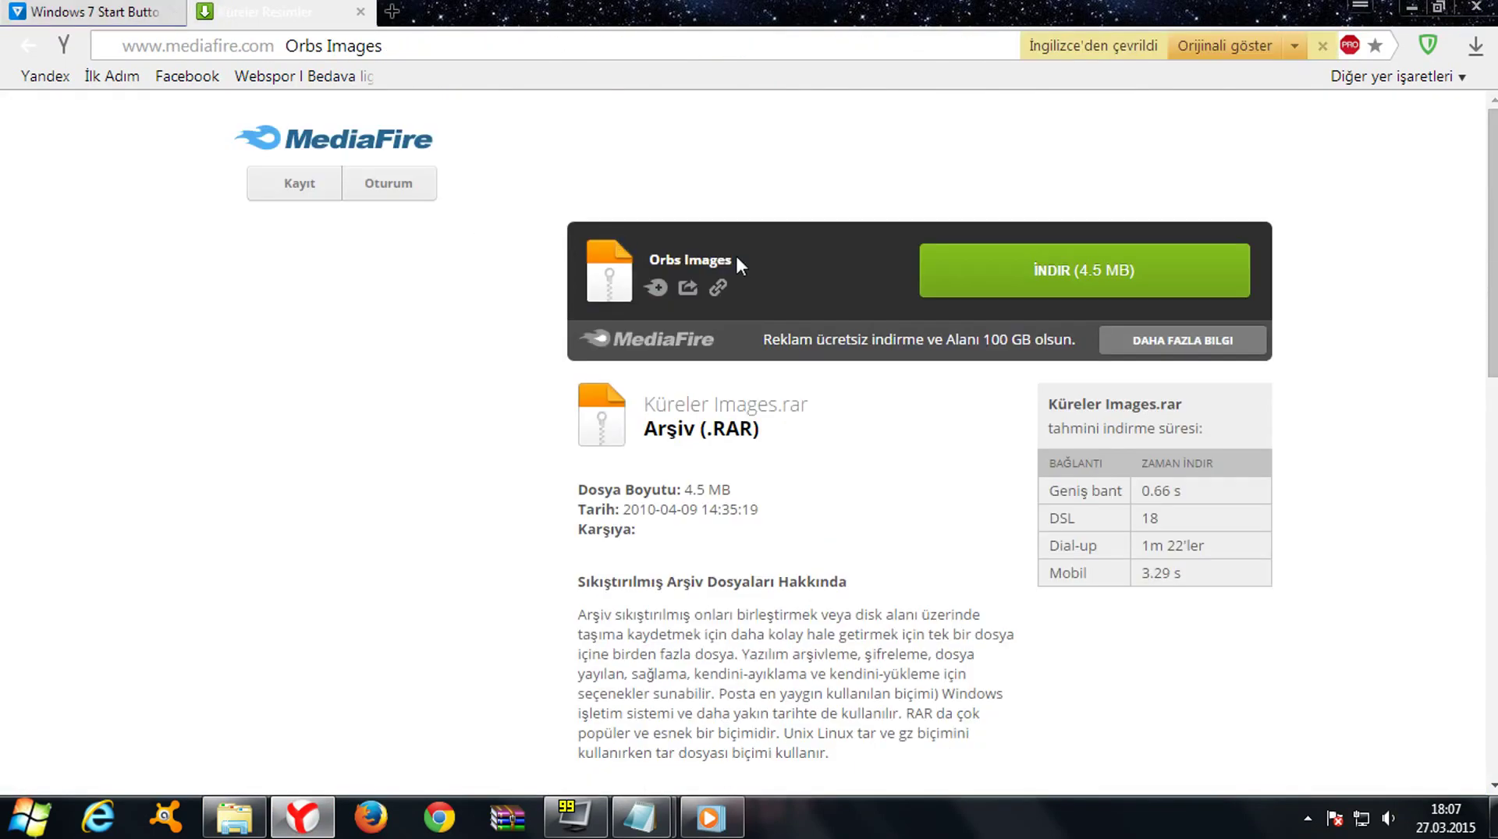
left_click(97, 11)
left_click(1412, 8)
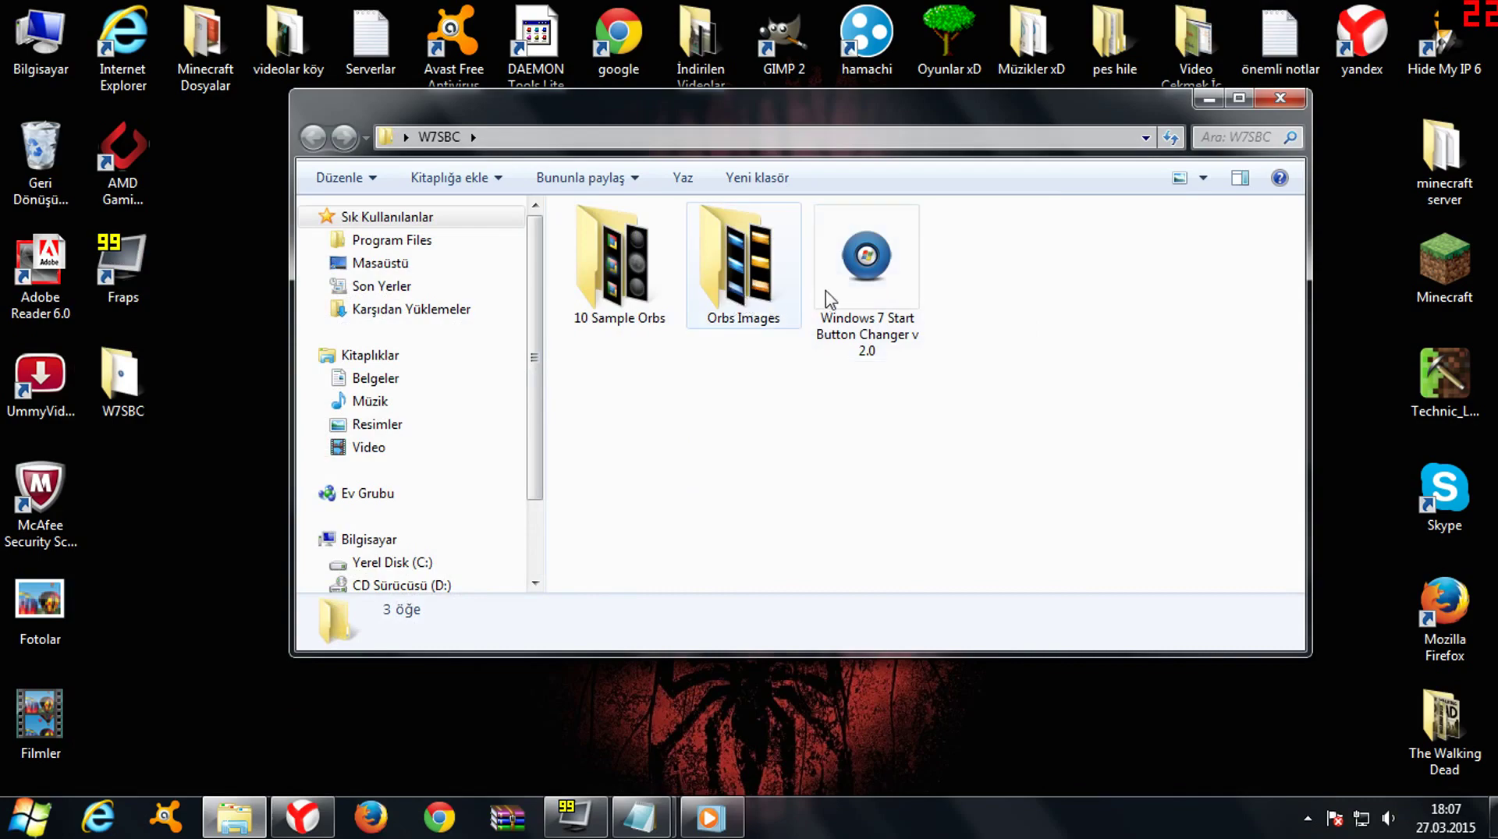
Step: Run Windows 7 Start Button Changer v 2.0, allowing it despite the unverified publisher, and minimize the W7SBC folder window
double_click(858, 285)
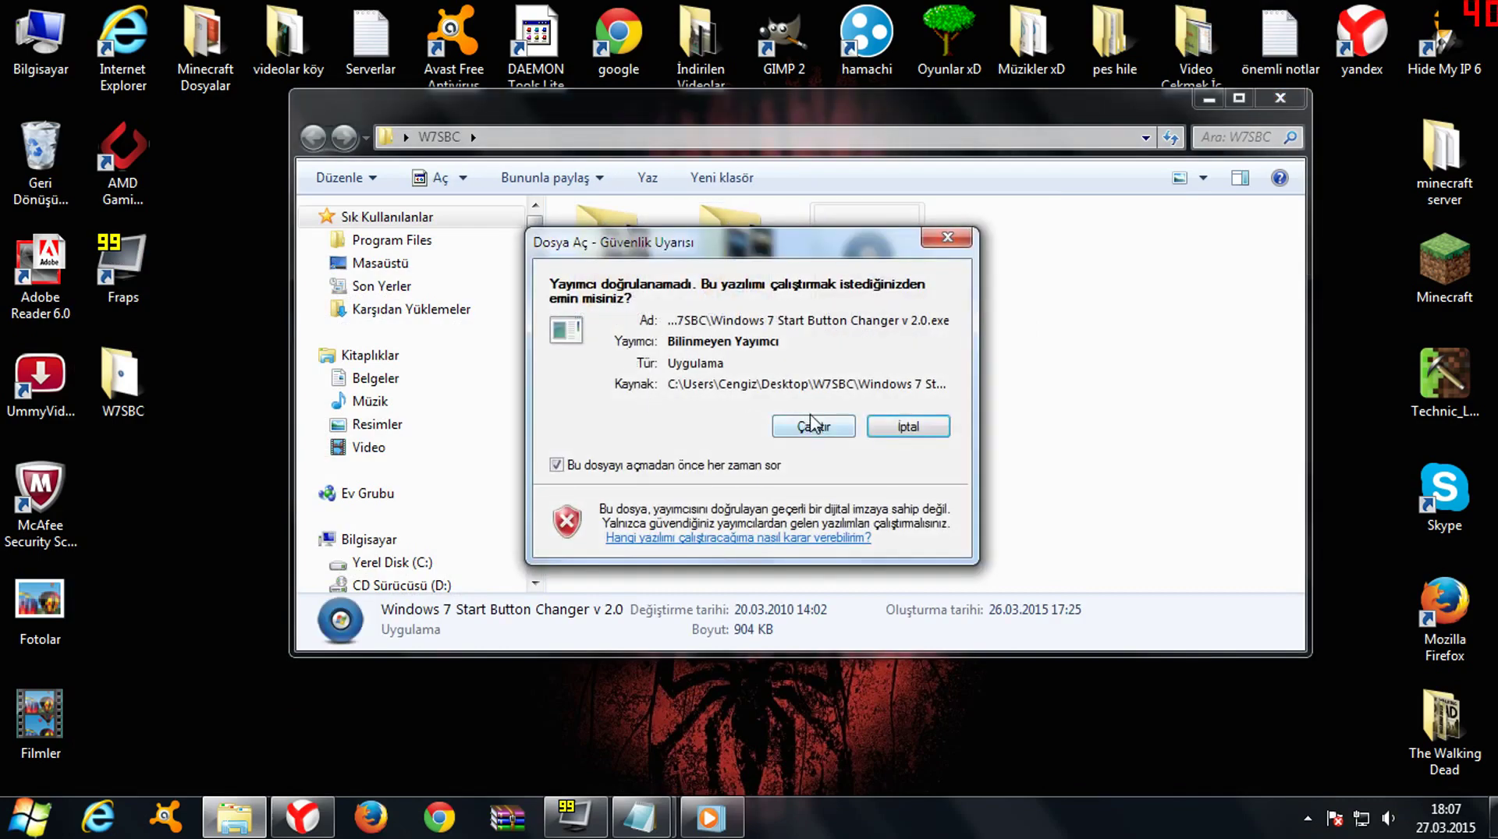
left_click(813, 425)
left_click_drag(747, 460, 706, 514)
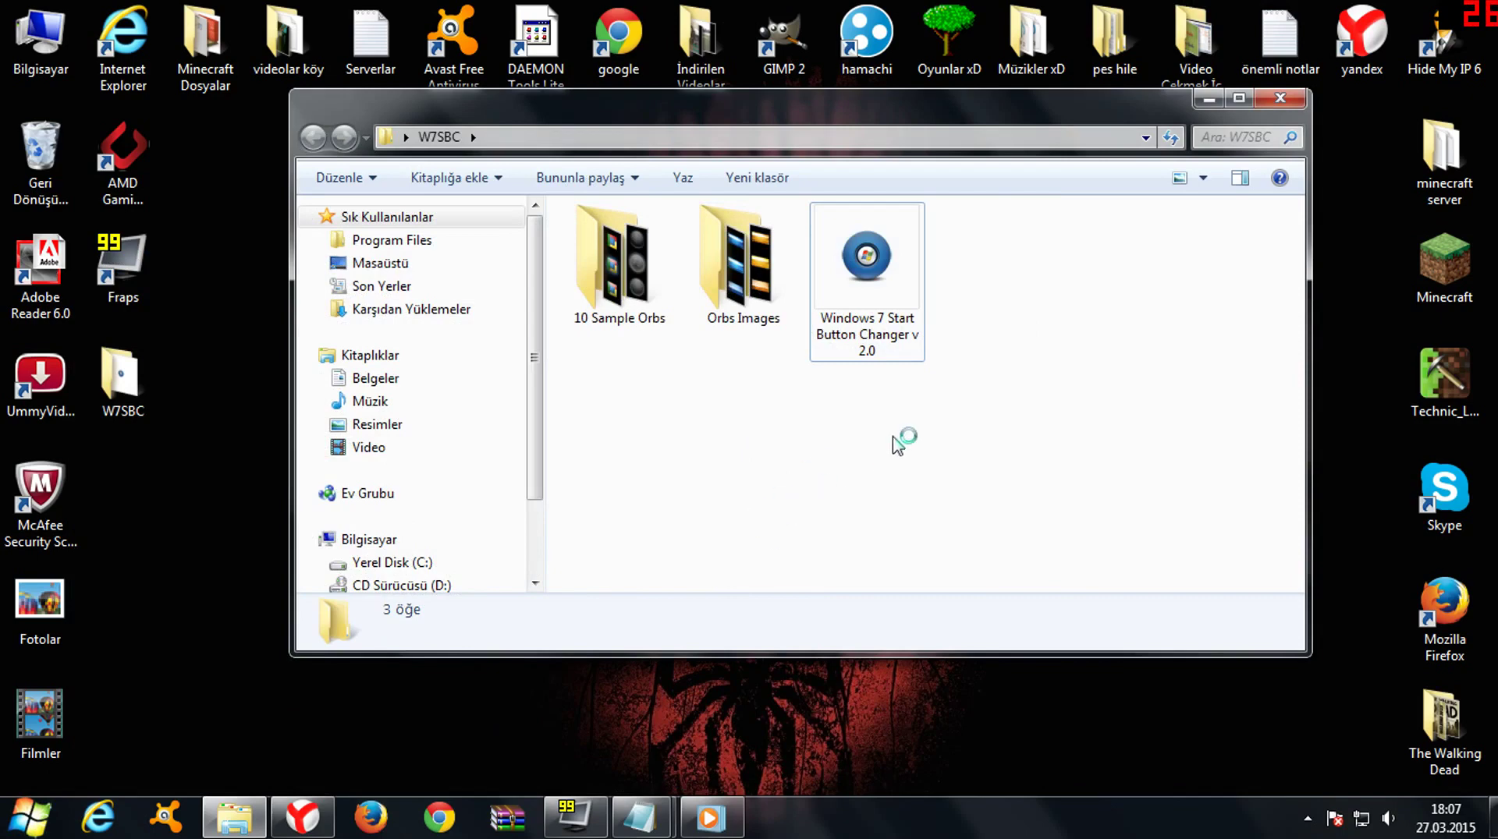
left_click(1206, 98)
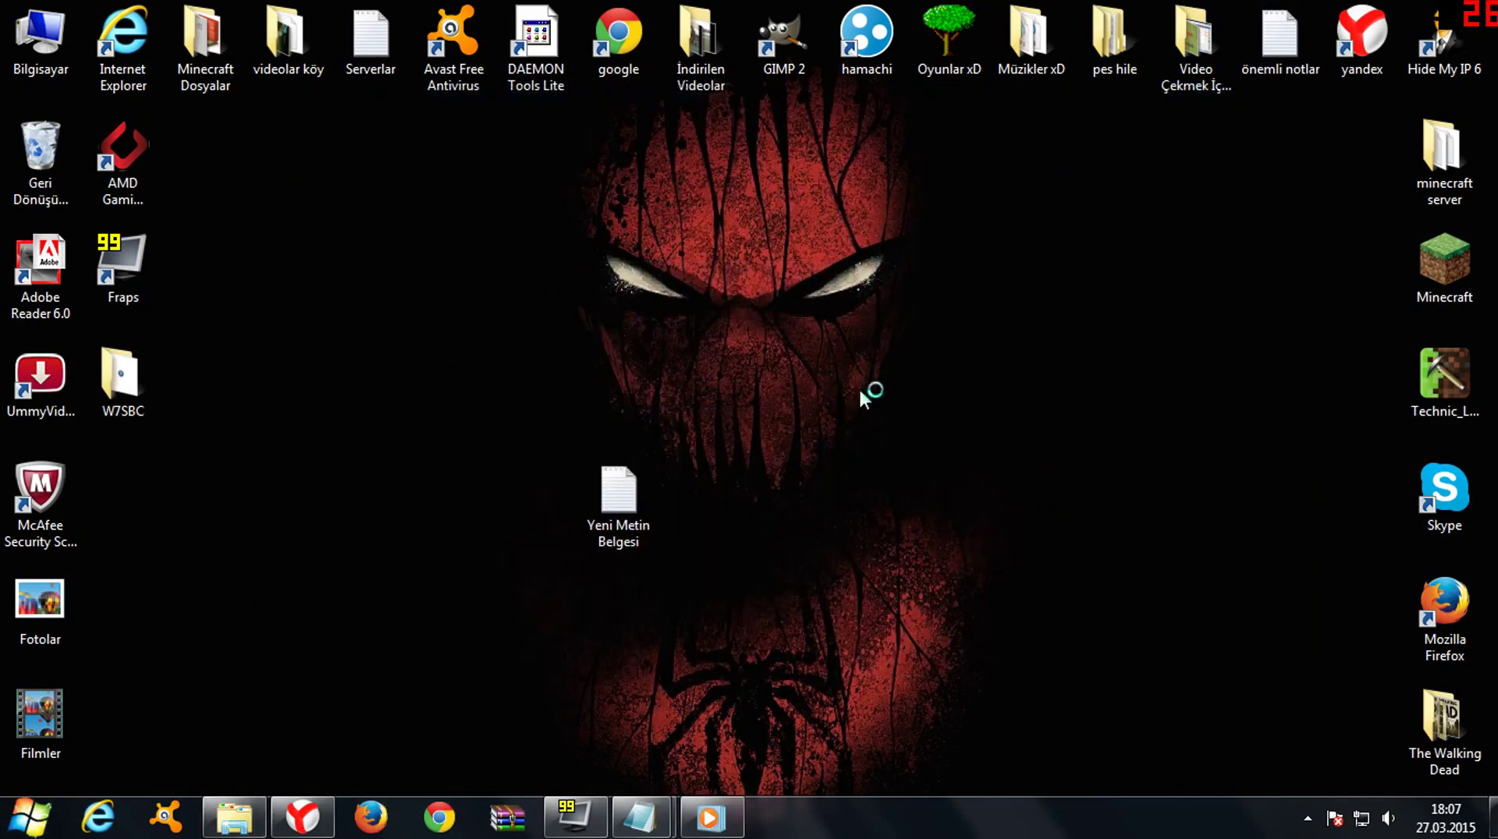
Step: Close the older duplicate note that starts with lowercase "merhaba" without saving its changes
mouse_move(640, 817)
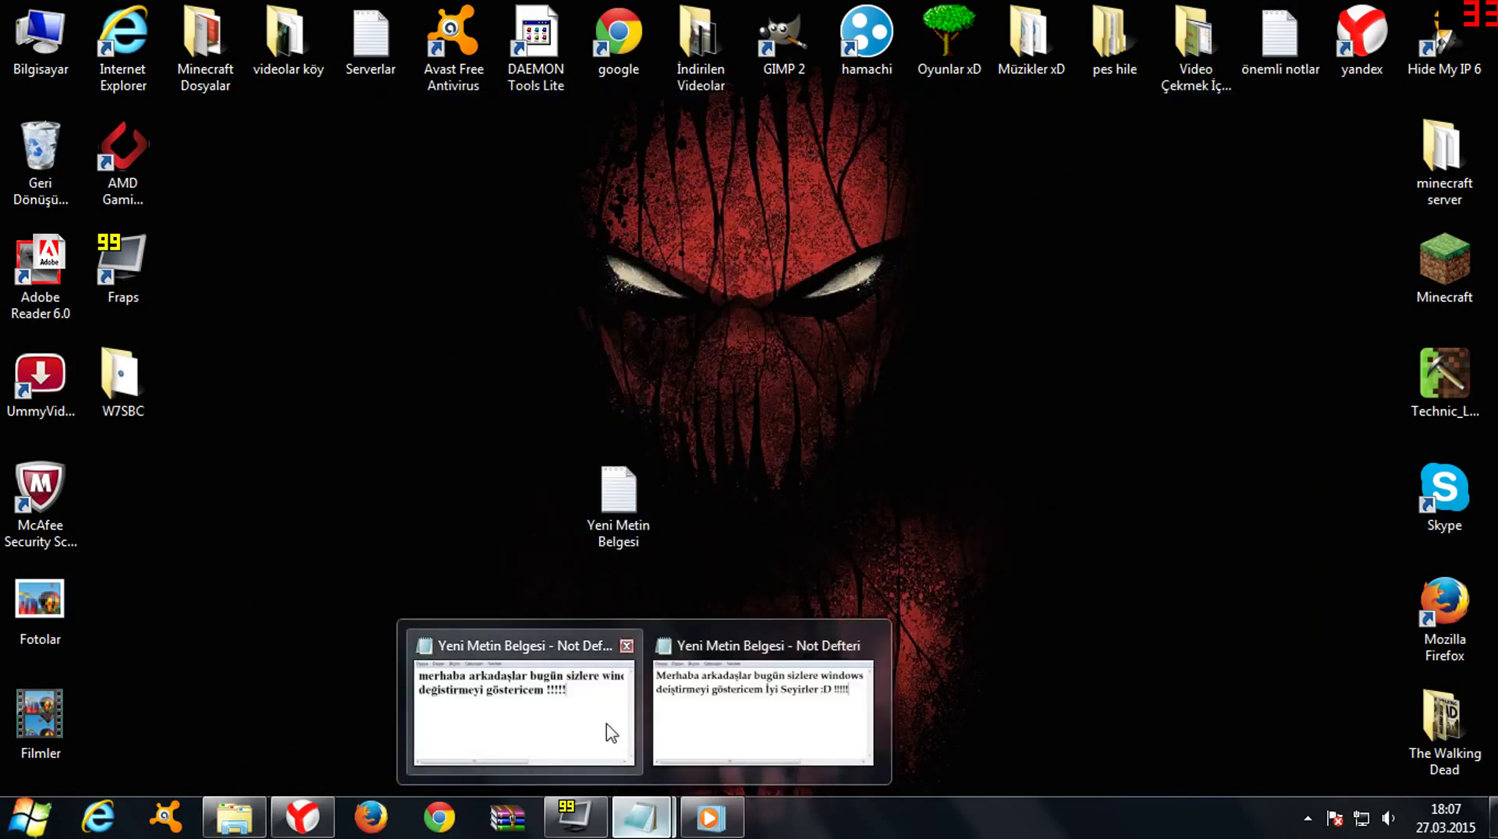
mouse_move(612, 732)
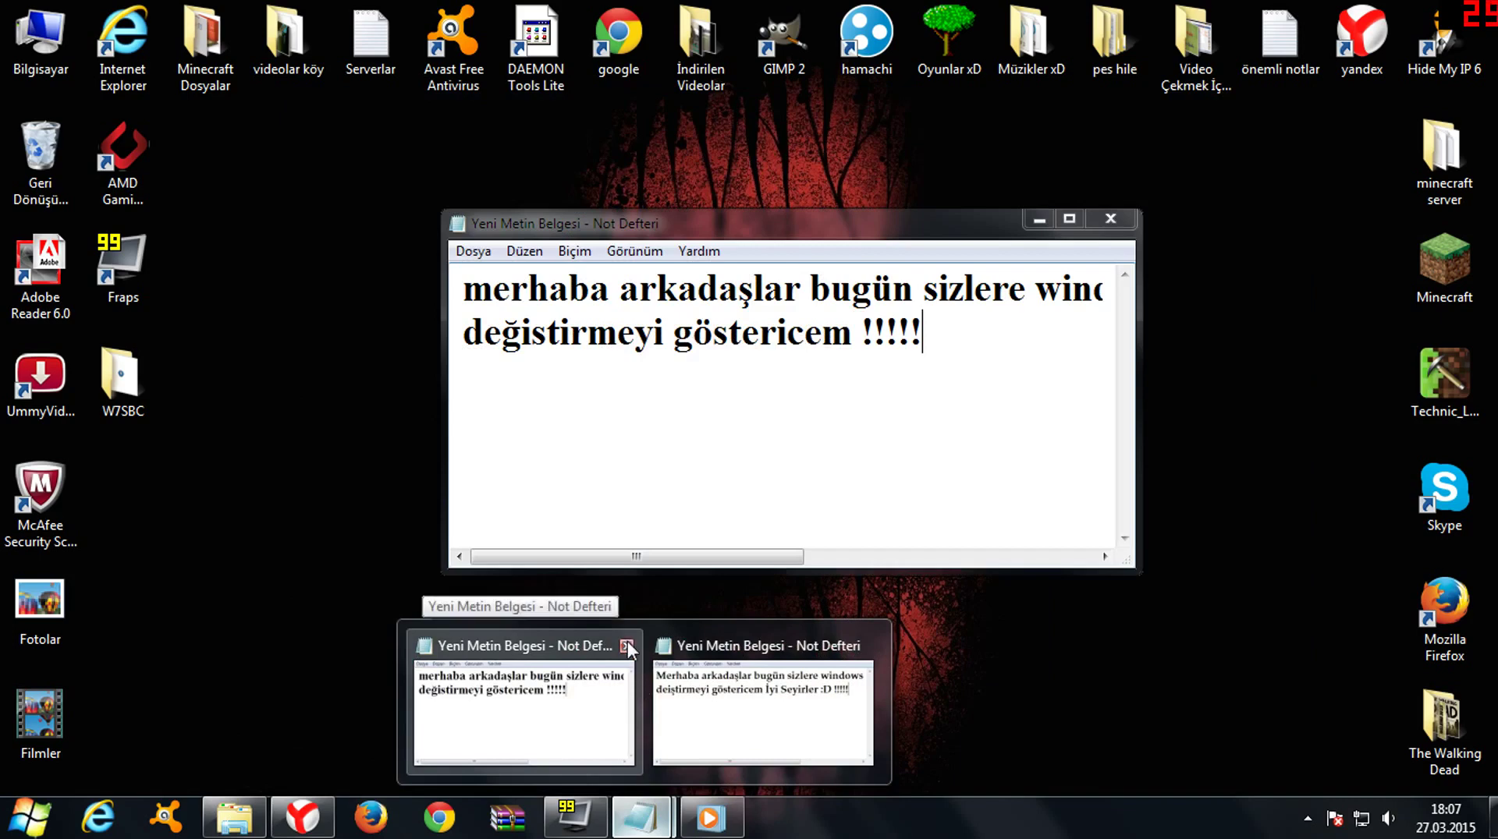
left_click(627, 646)
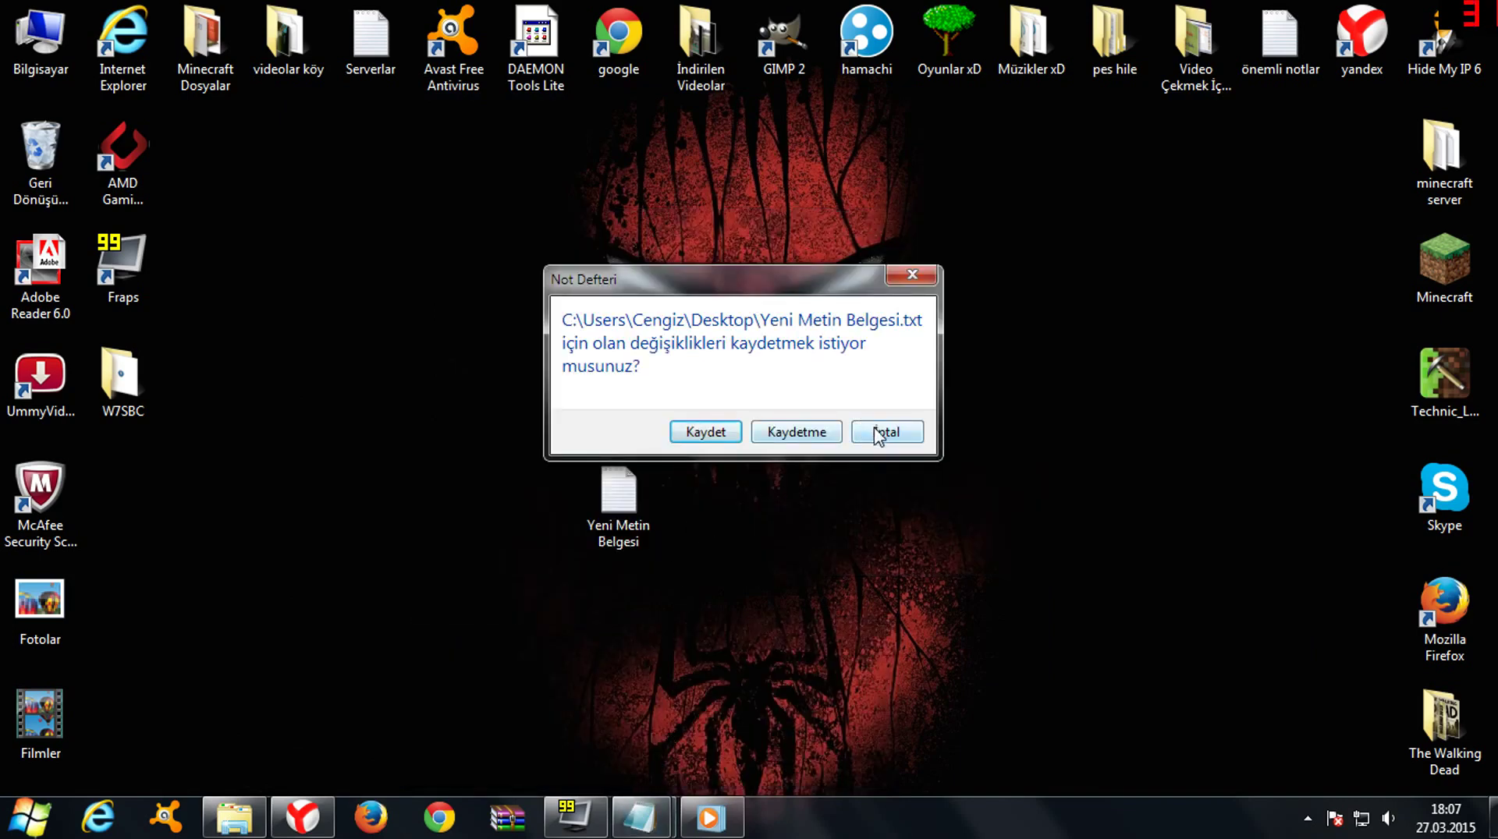
left_click(795, 431)
Step: Restore the remaining note and add a third line reading "videonun altına linki werirm :D pardon :D", keeping the Start Button Changer window clear of it
left_click(639, 817)
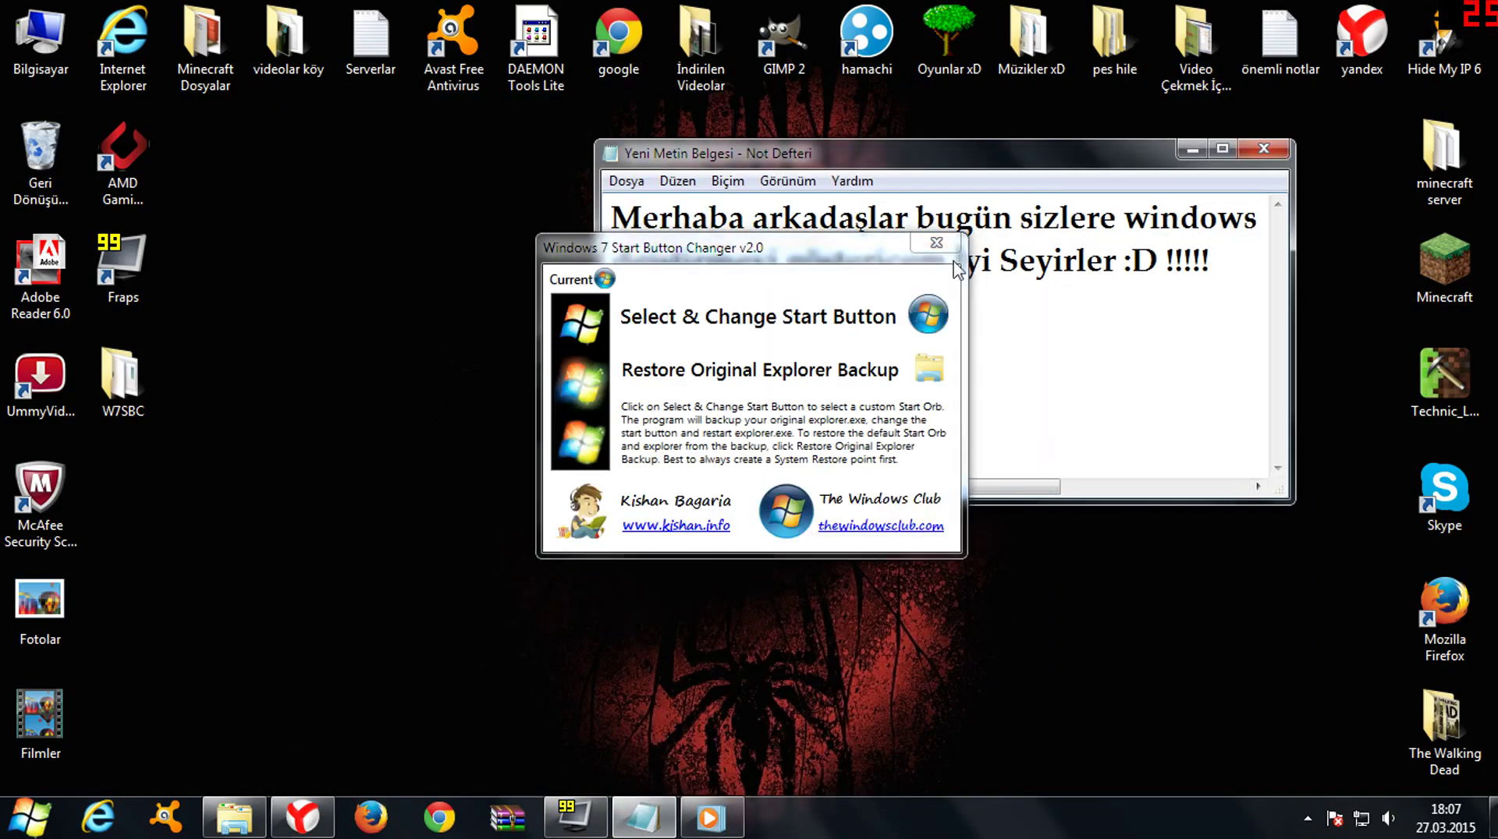
left_click_drag(908, 248, 677, 415)
left_click(611, 303)
type("videonun ")
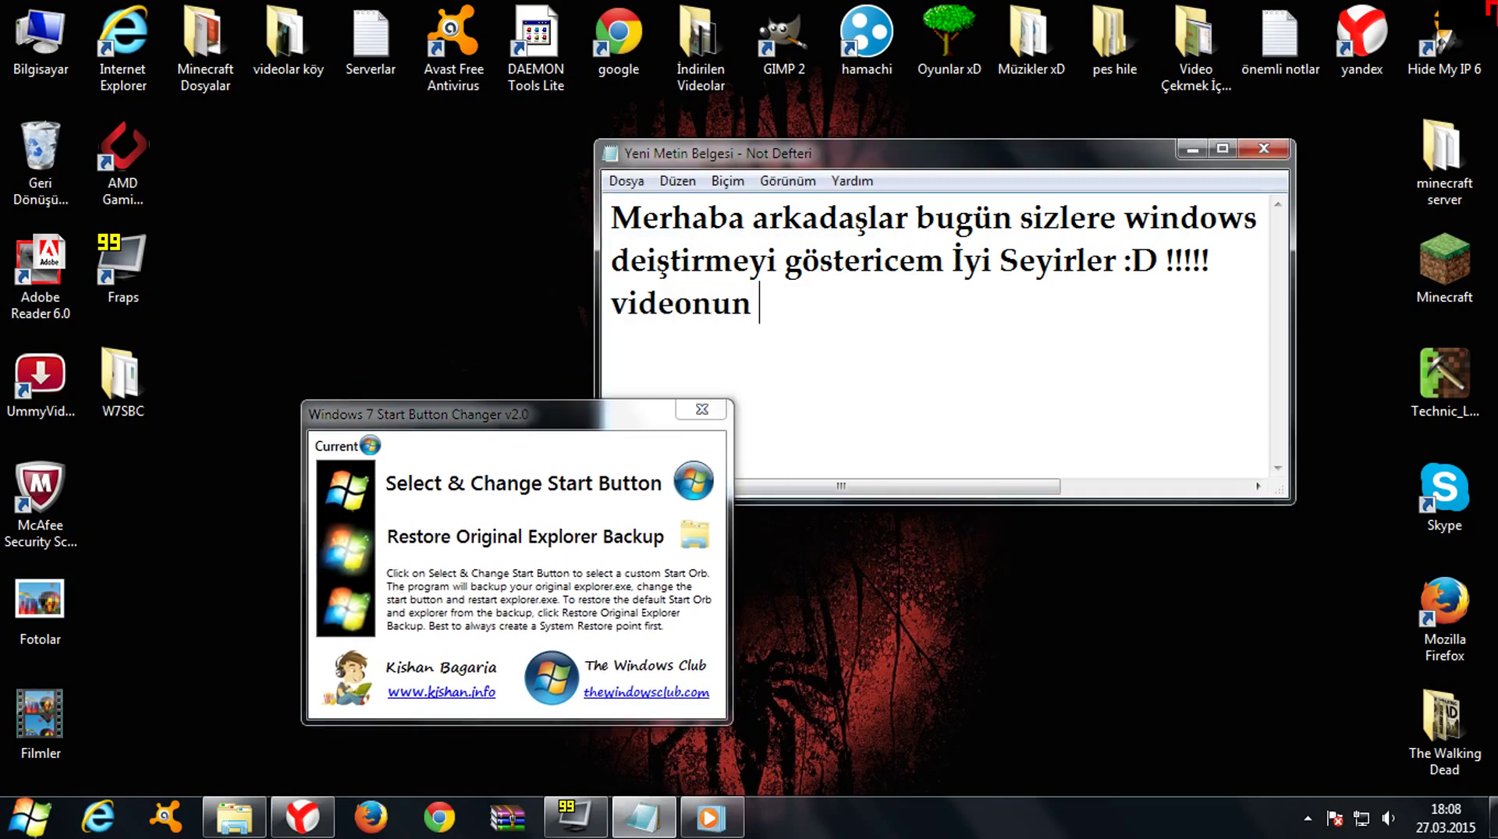
type("altına linki werirms")
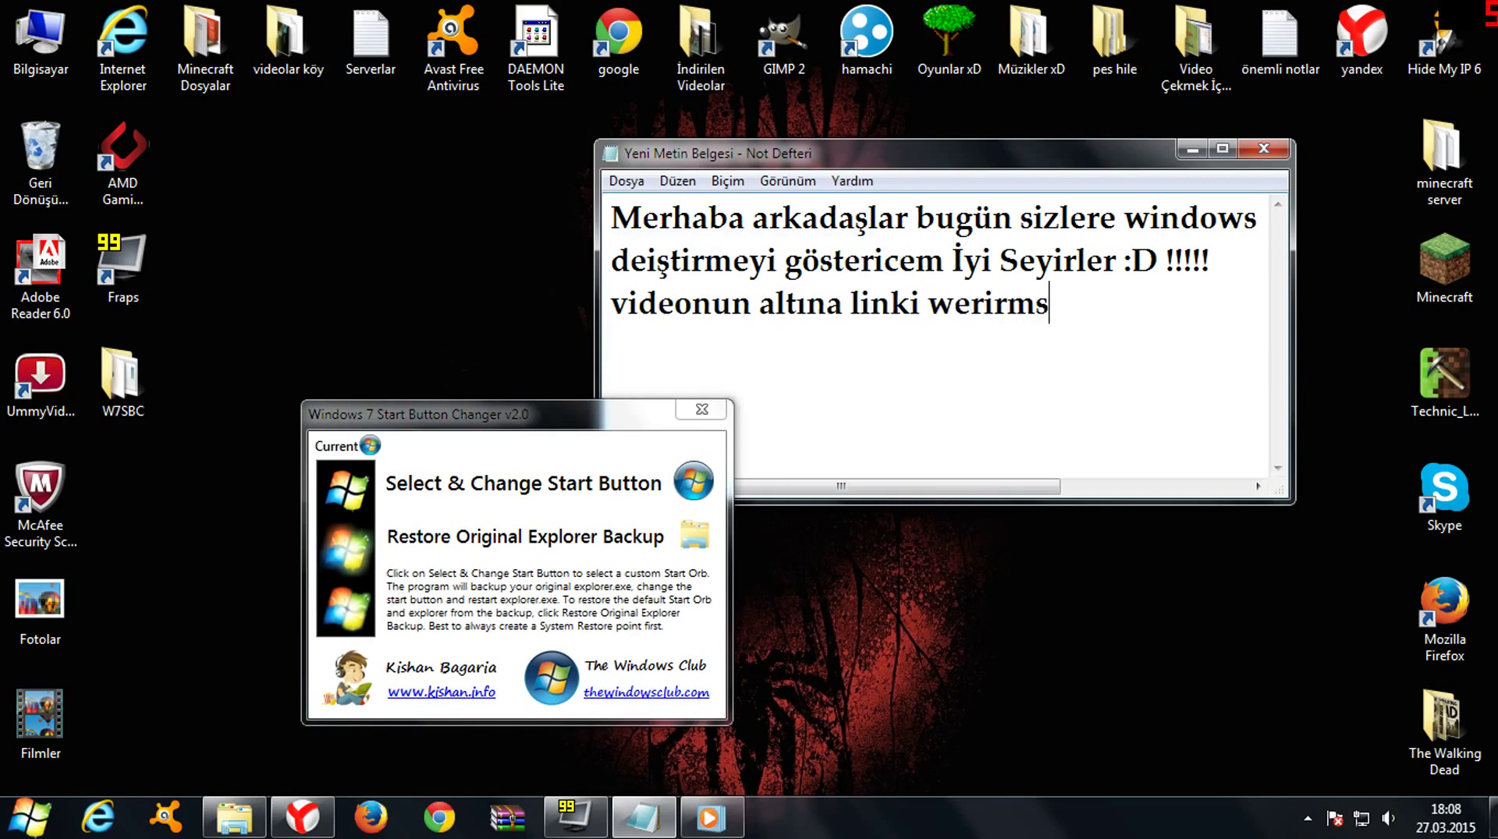
type("nD pardon :D")
key("Return")
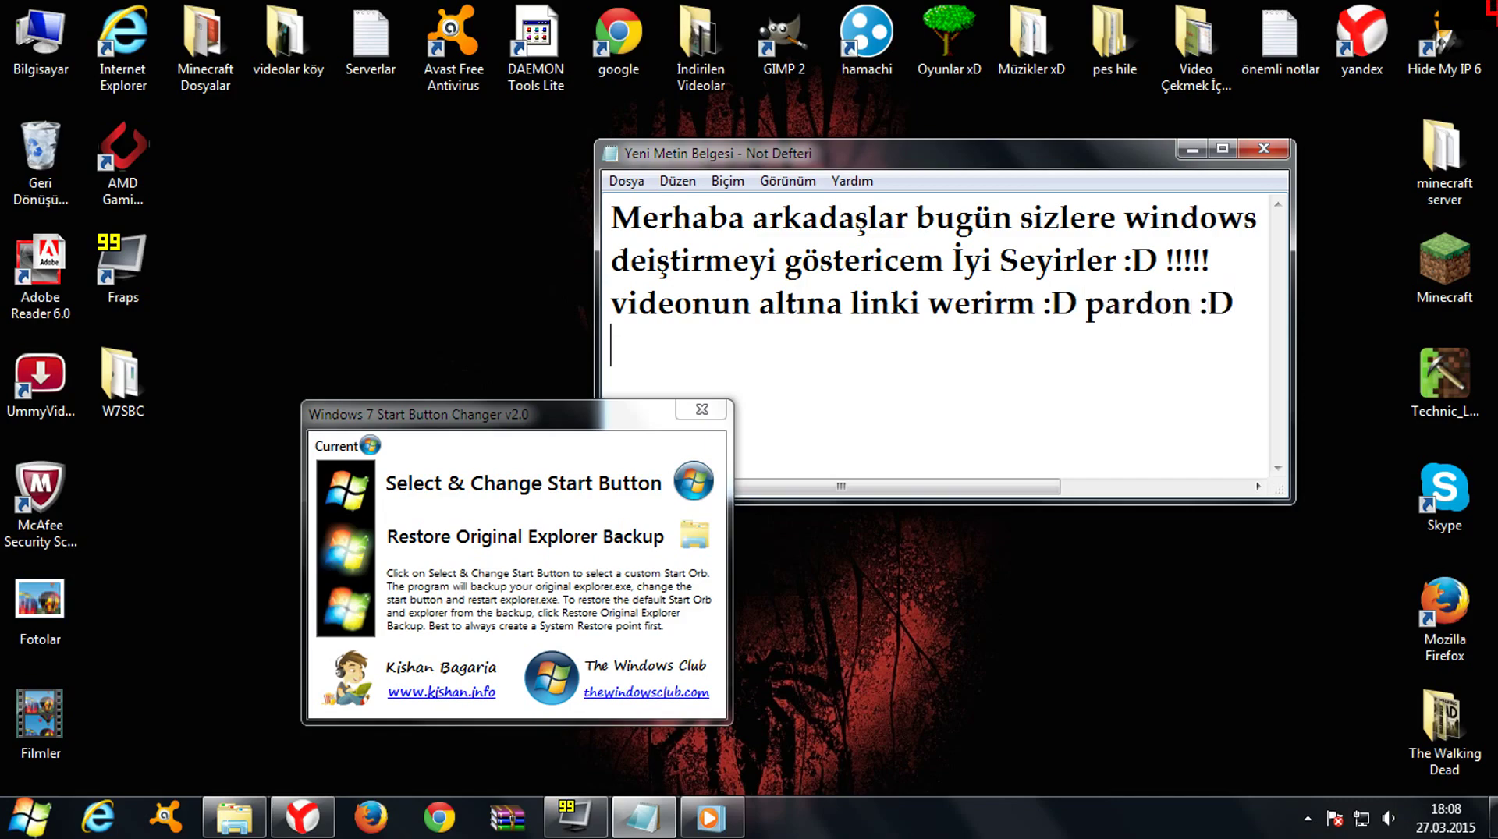
Step: Minimize the note and move the Start Button Changer window to the middle of the desktop
left_click(1192, 149)
left_click_drag(527, 421, 801, 242)
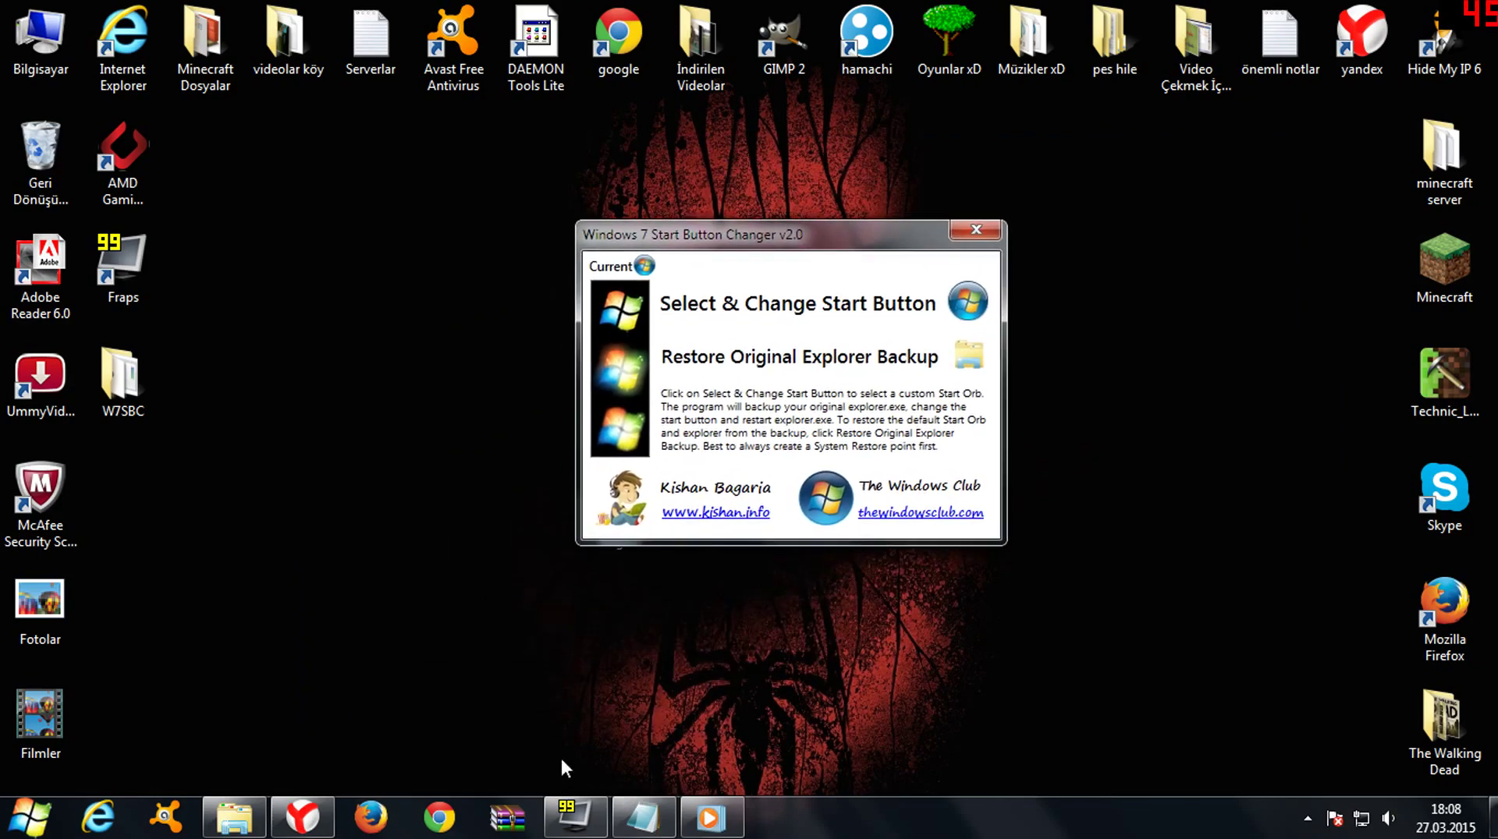
left_click(574, 819)
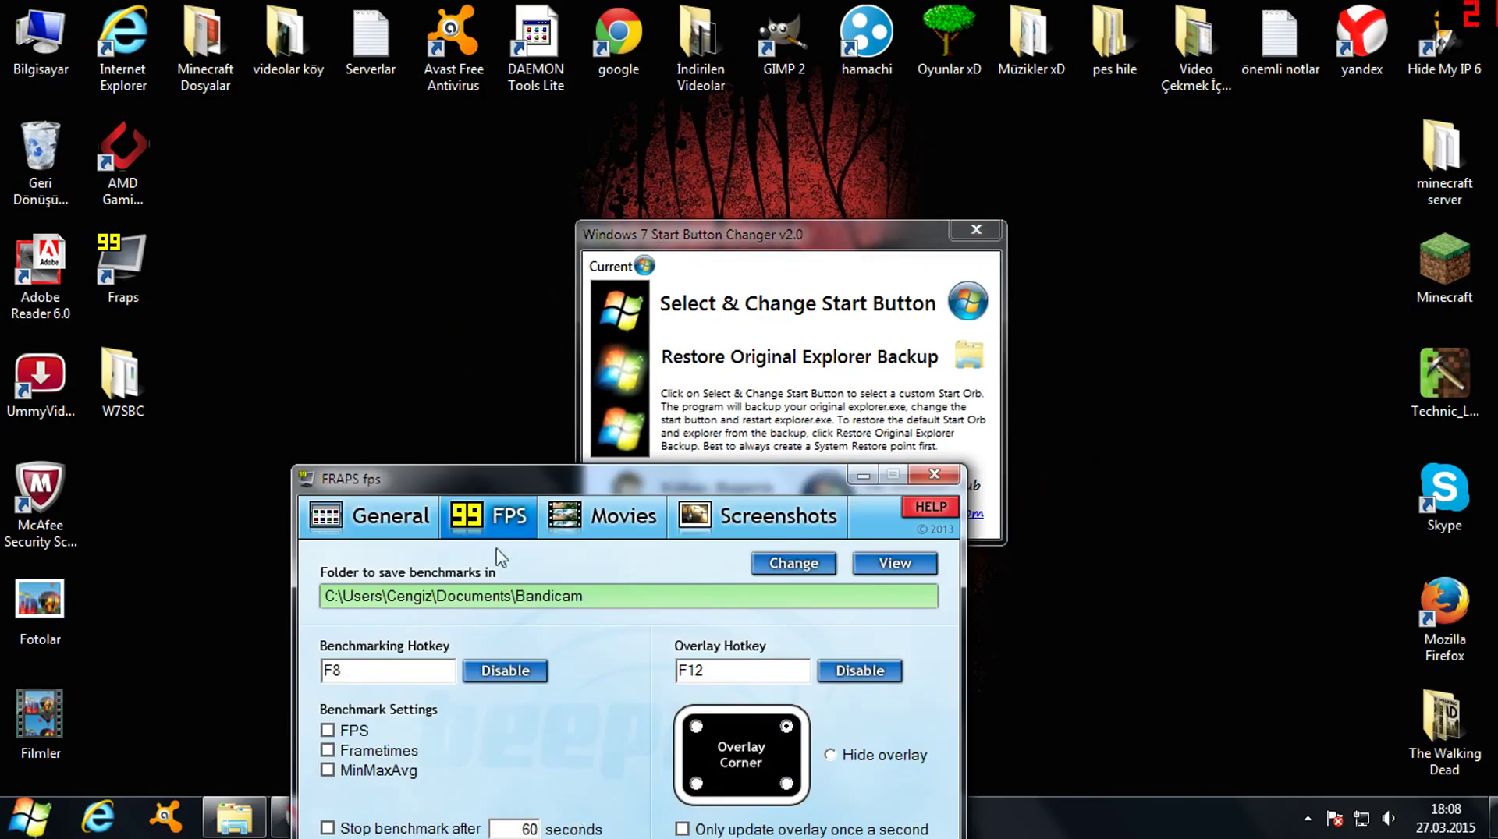
left_click(863, 475)
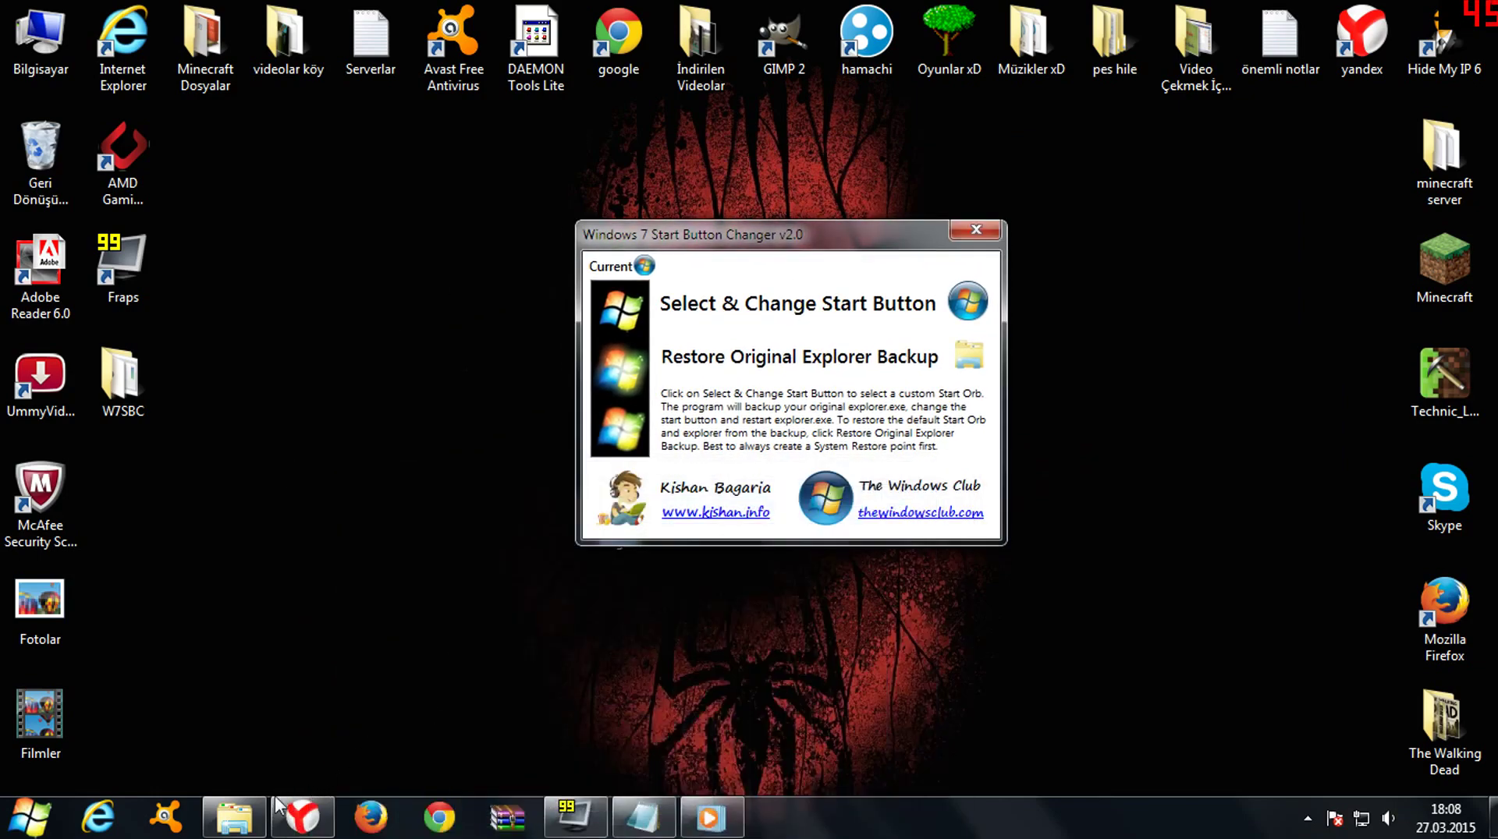
Step: Open the Orbs Images folder inside W7SBC and move the Start Button Changer window clear of the folder contents
left_click(234, 817)
left_click_drag(835, 235, 1211, 516)
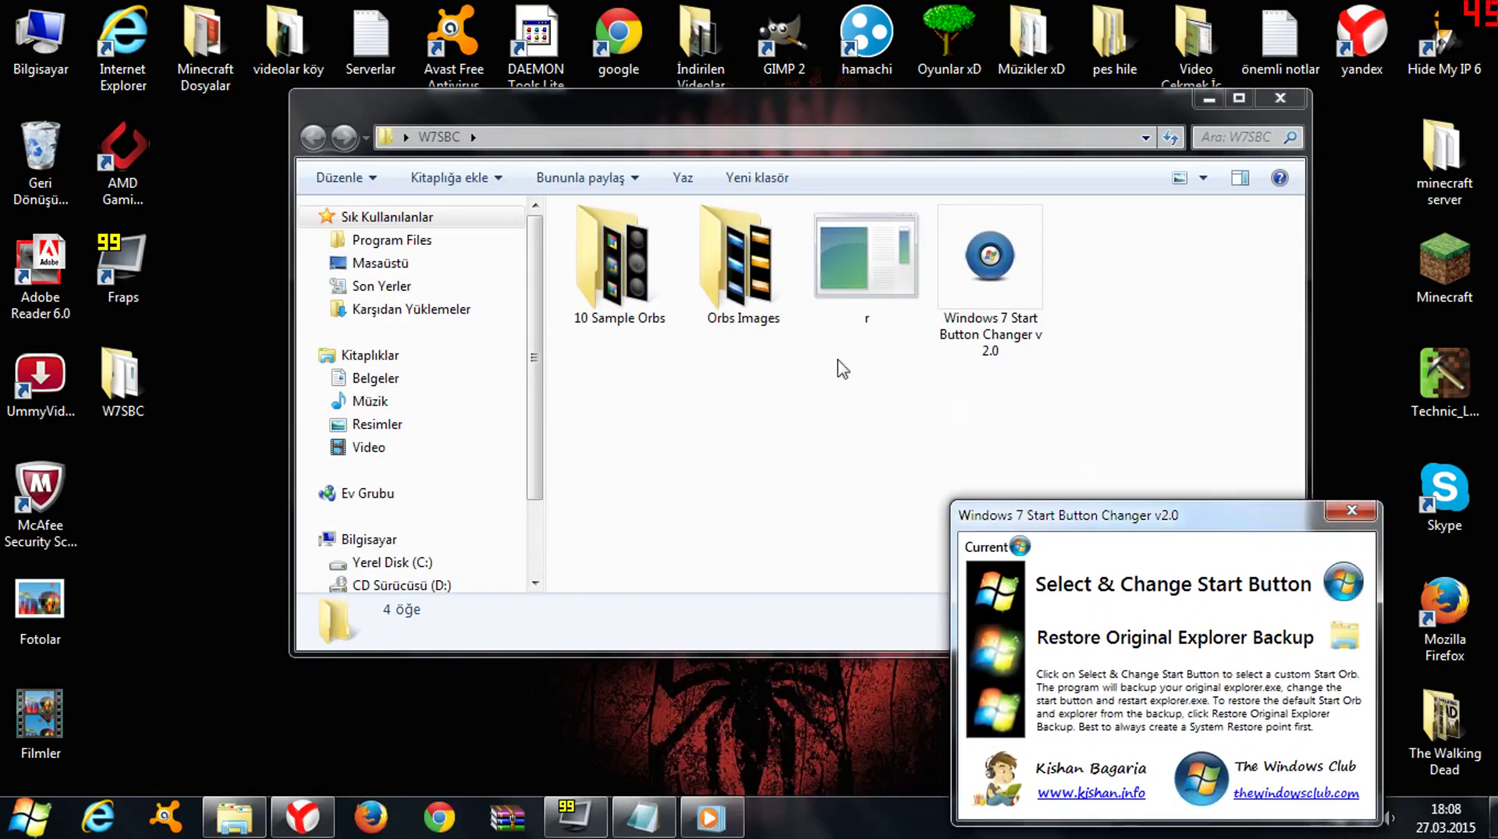
double_click(742, 289)
left_click_drag(1123, 521, 1290, 636)
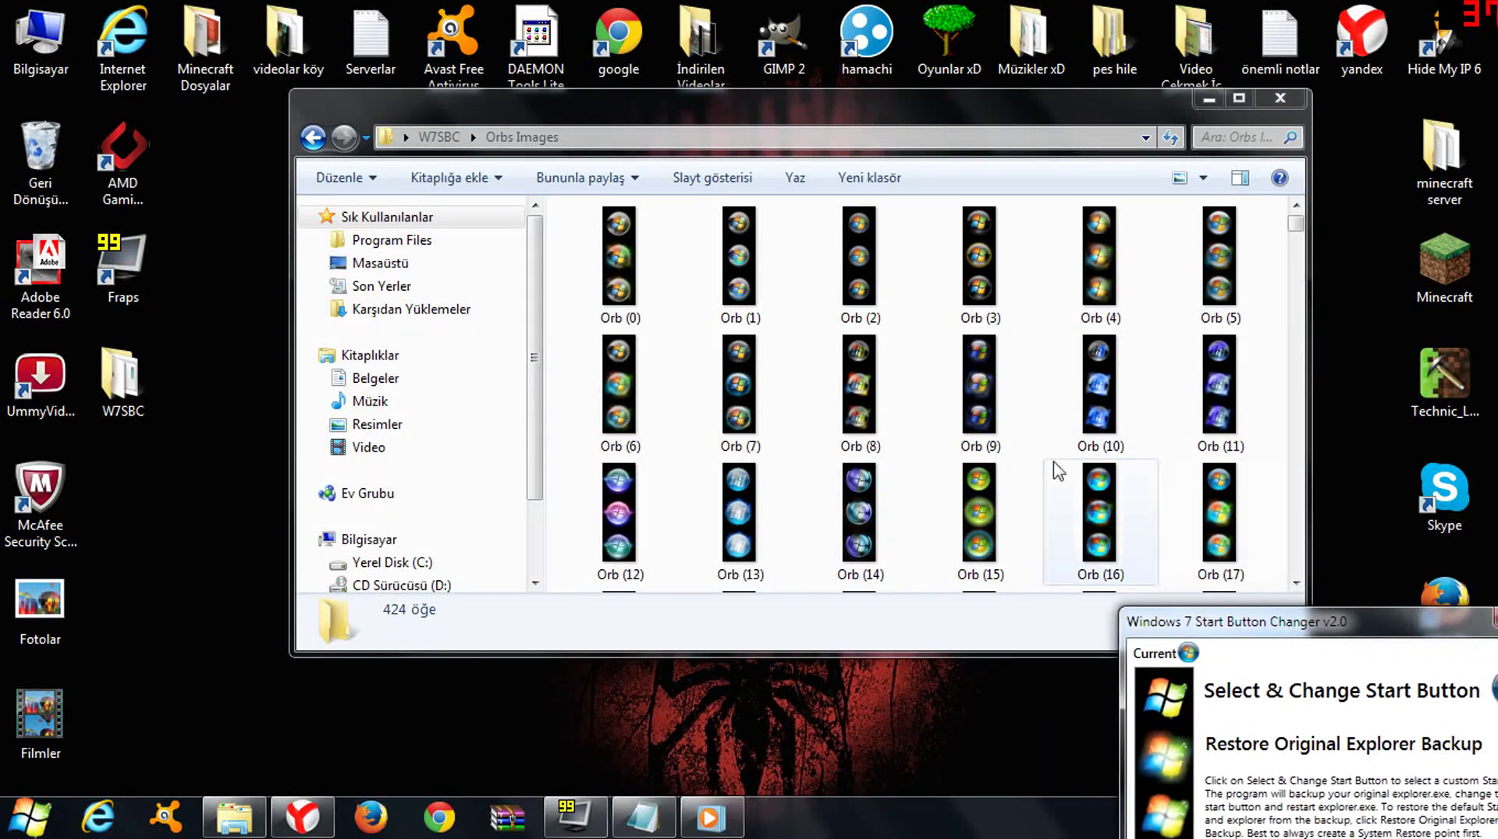
Step: Maximize the Orbs Images folder window and look through the available orb designs
left_click(858, 383)
scroll(859, 383, "down", 5)
double_click(770, 122)
scroll(571, 359, "down", 5)
scroll(732, 471, "down", 3)
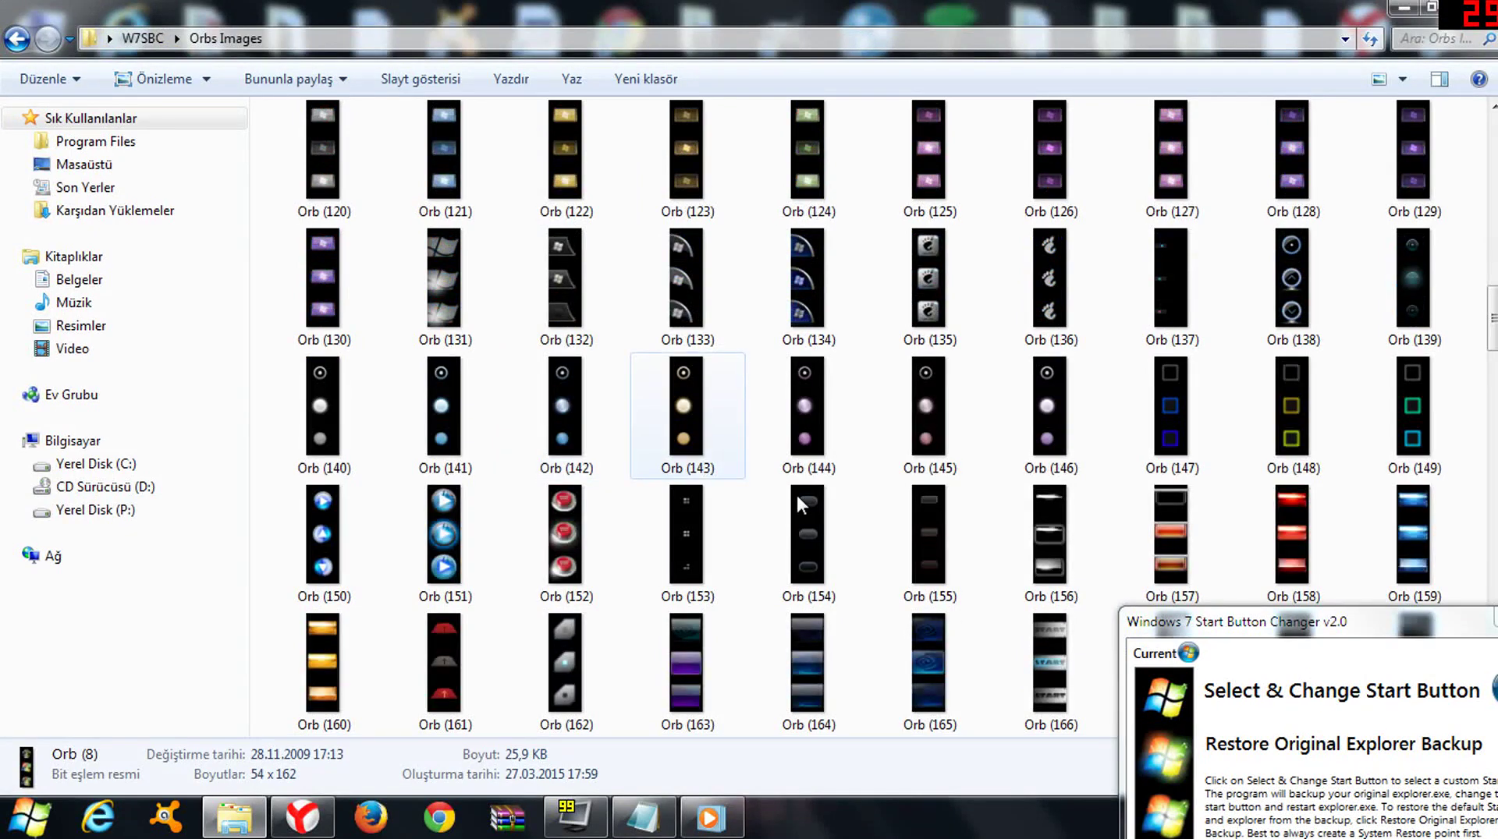
Step: Add the line "seçelim" to the note and minimize it again
left_click(644, 818)
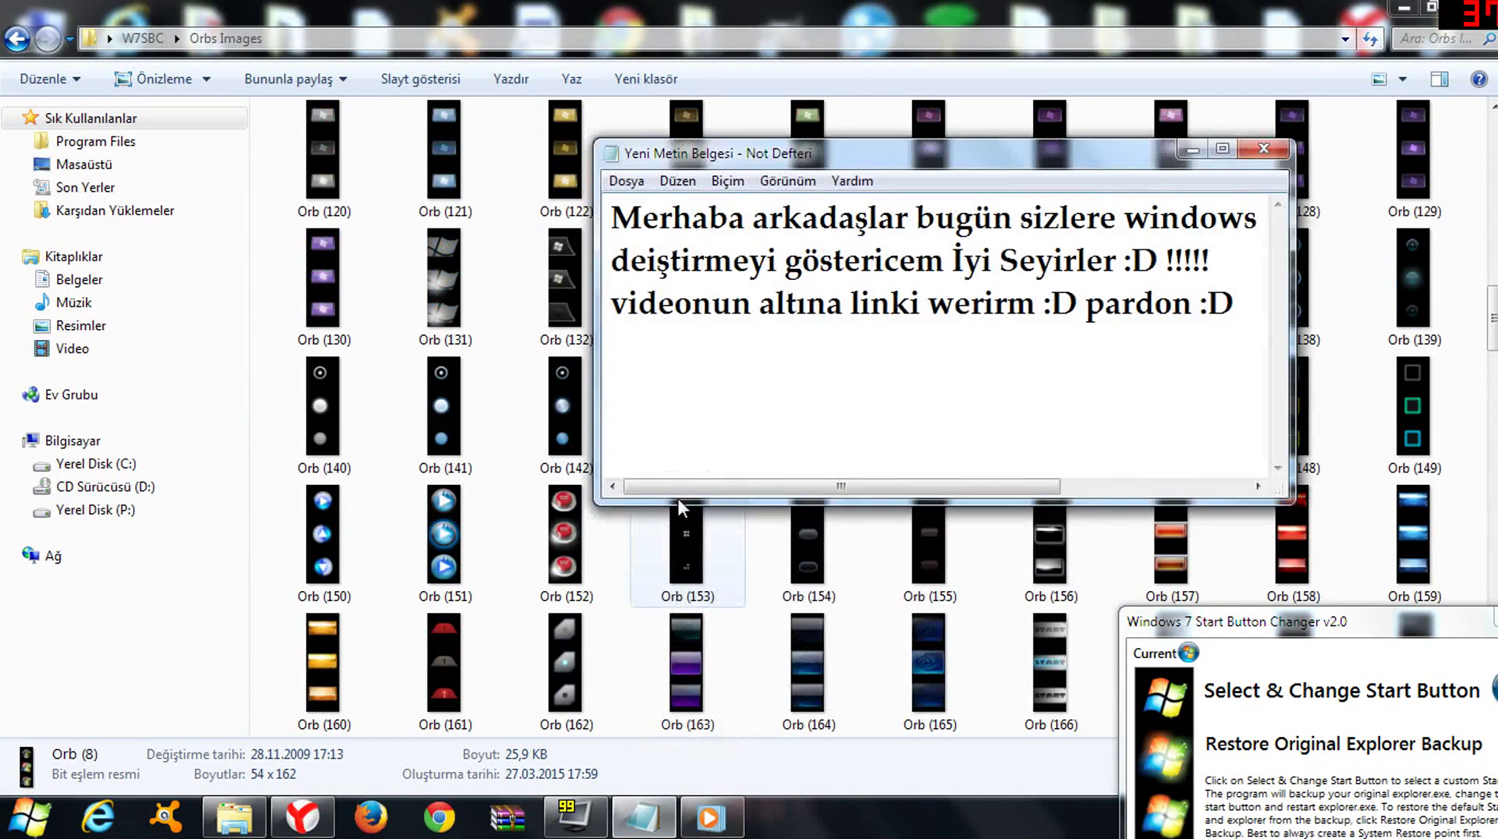
type("seçelim")
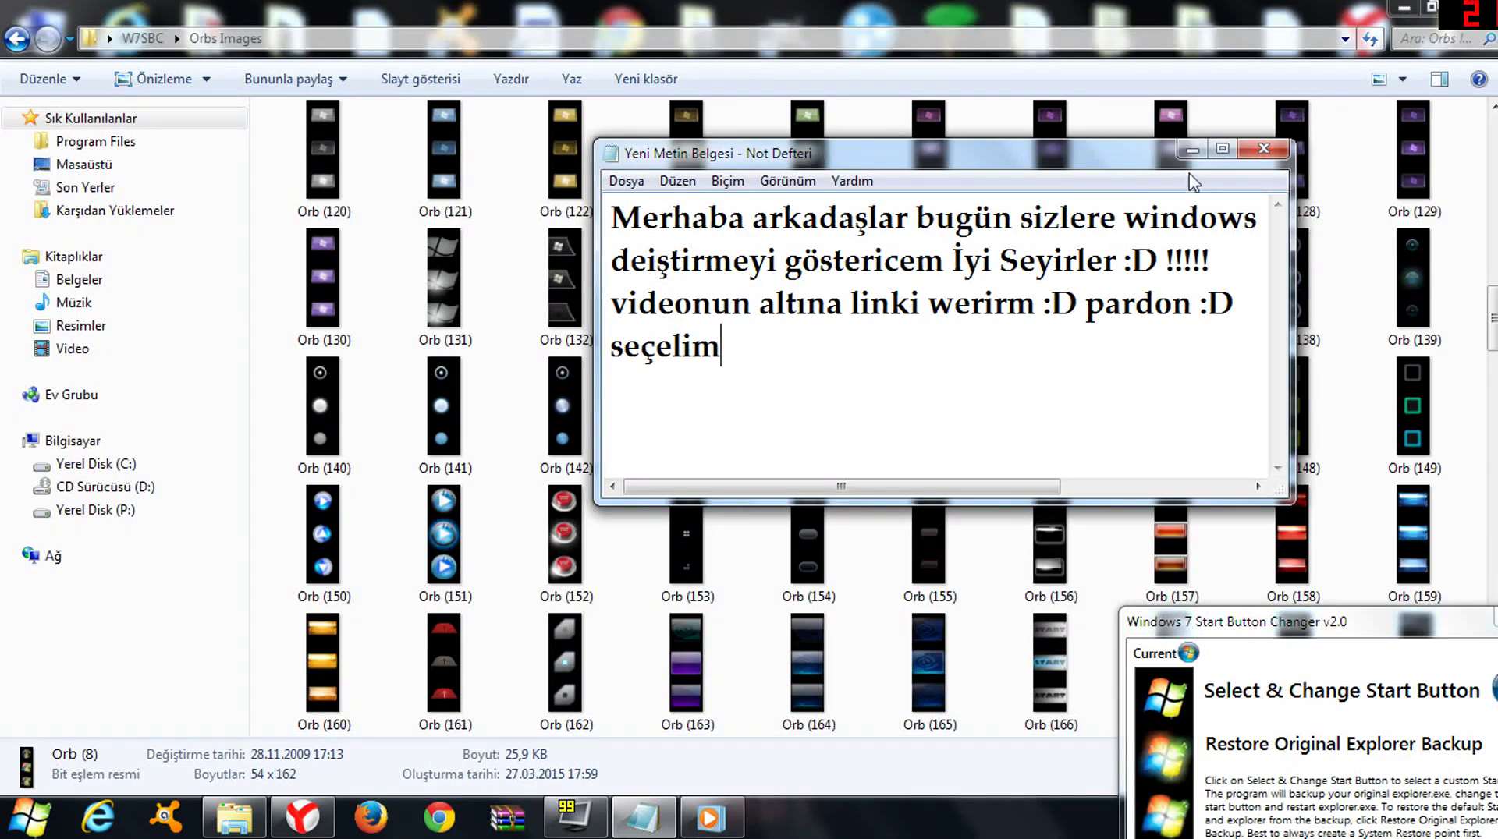
left_click(1192, 149)
Step: Find the blue Nike swoosh design, Orb (392), in the Orbs Images folder and copy the file
scroll(873, 374, "down", 1)
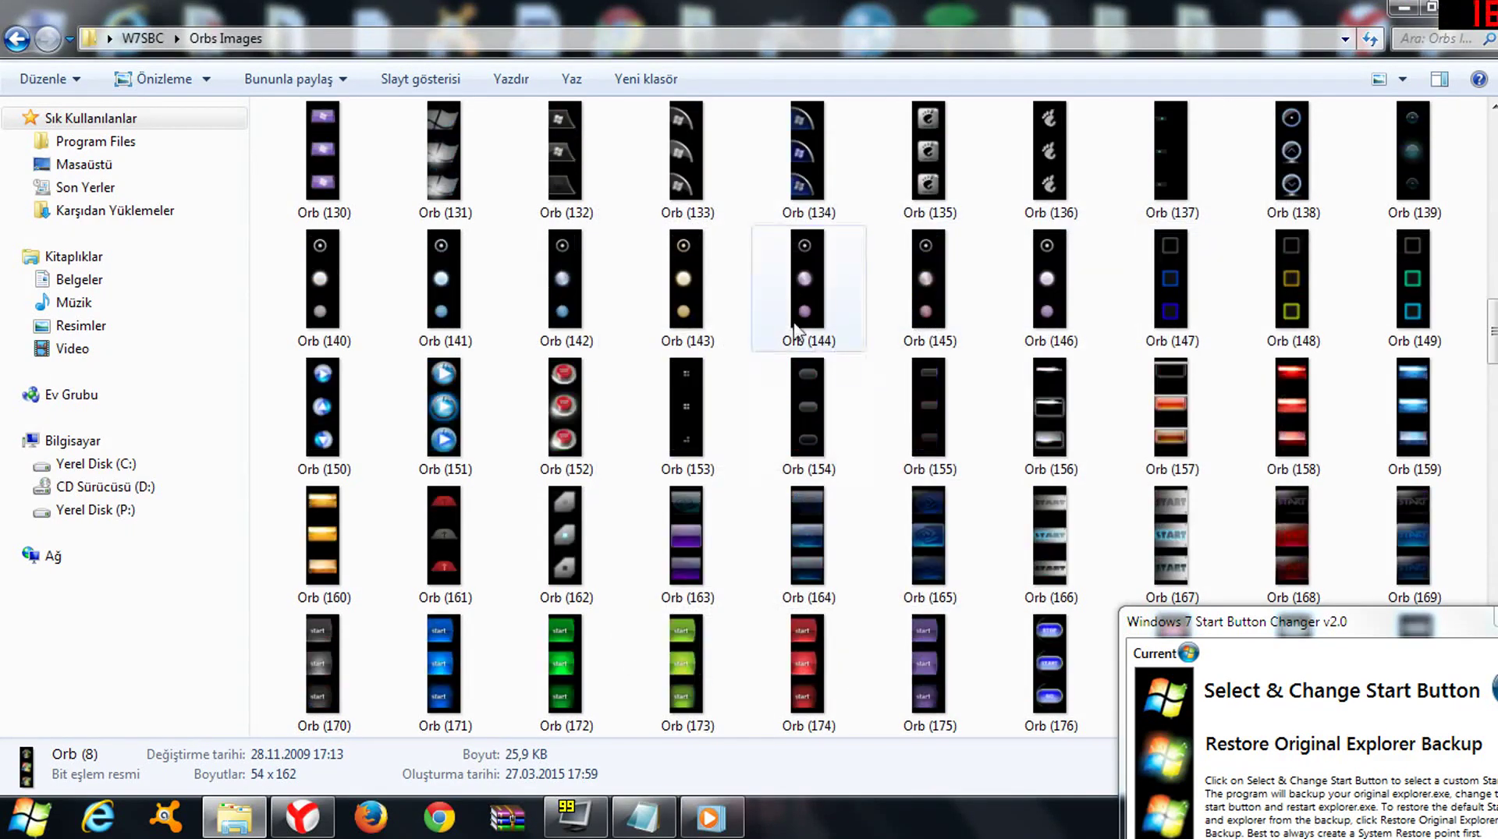
scroll(796, 331, "down", 20)
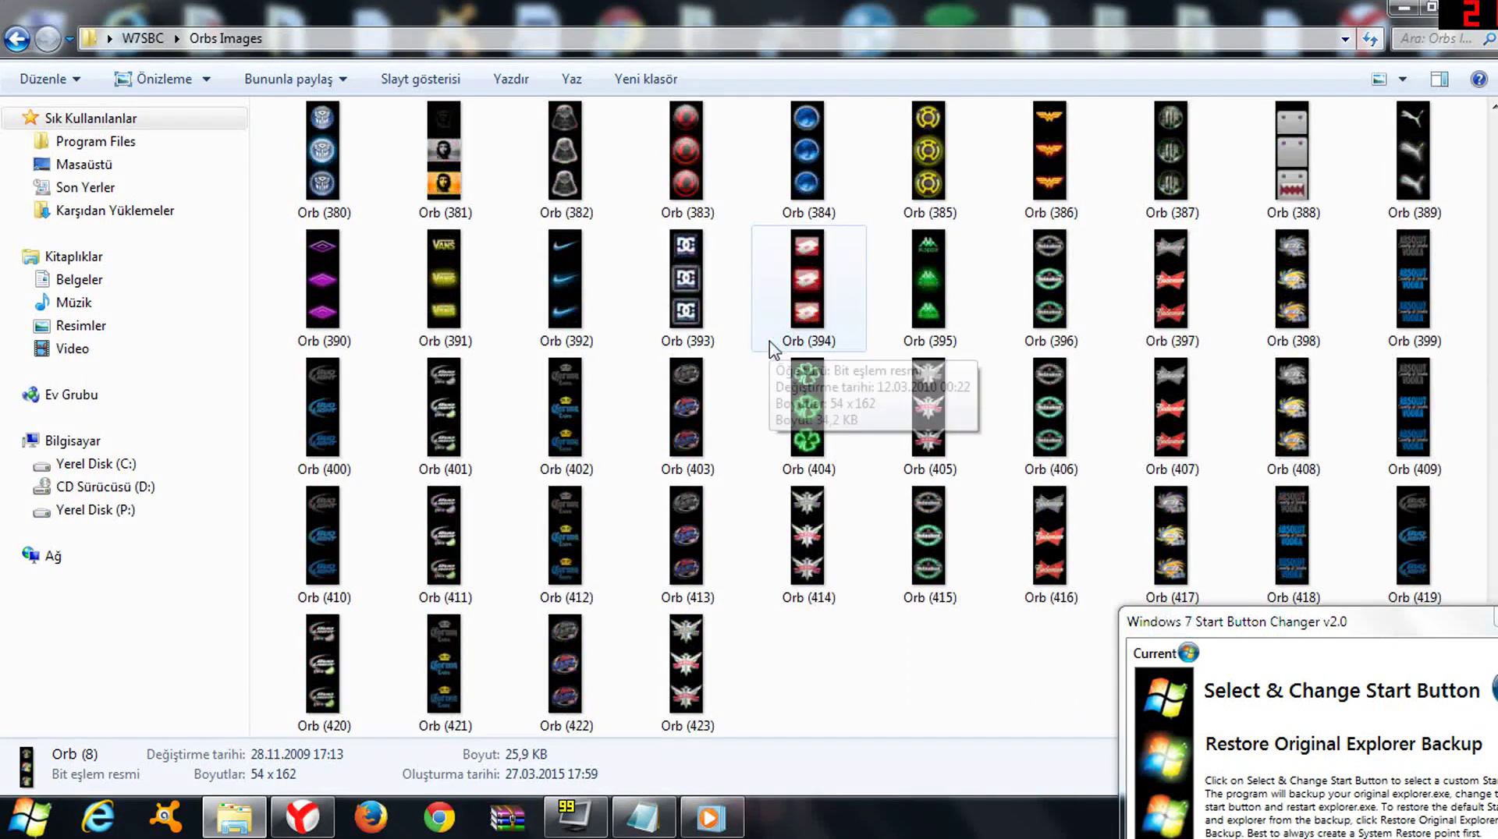
left_click_drag(866, 706, 842, 727)
left_click(573, 289)
right_click(591, 275)
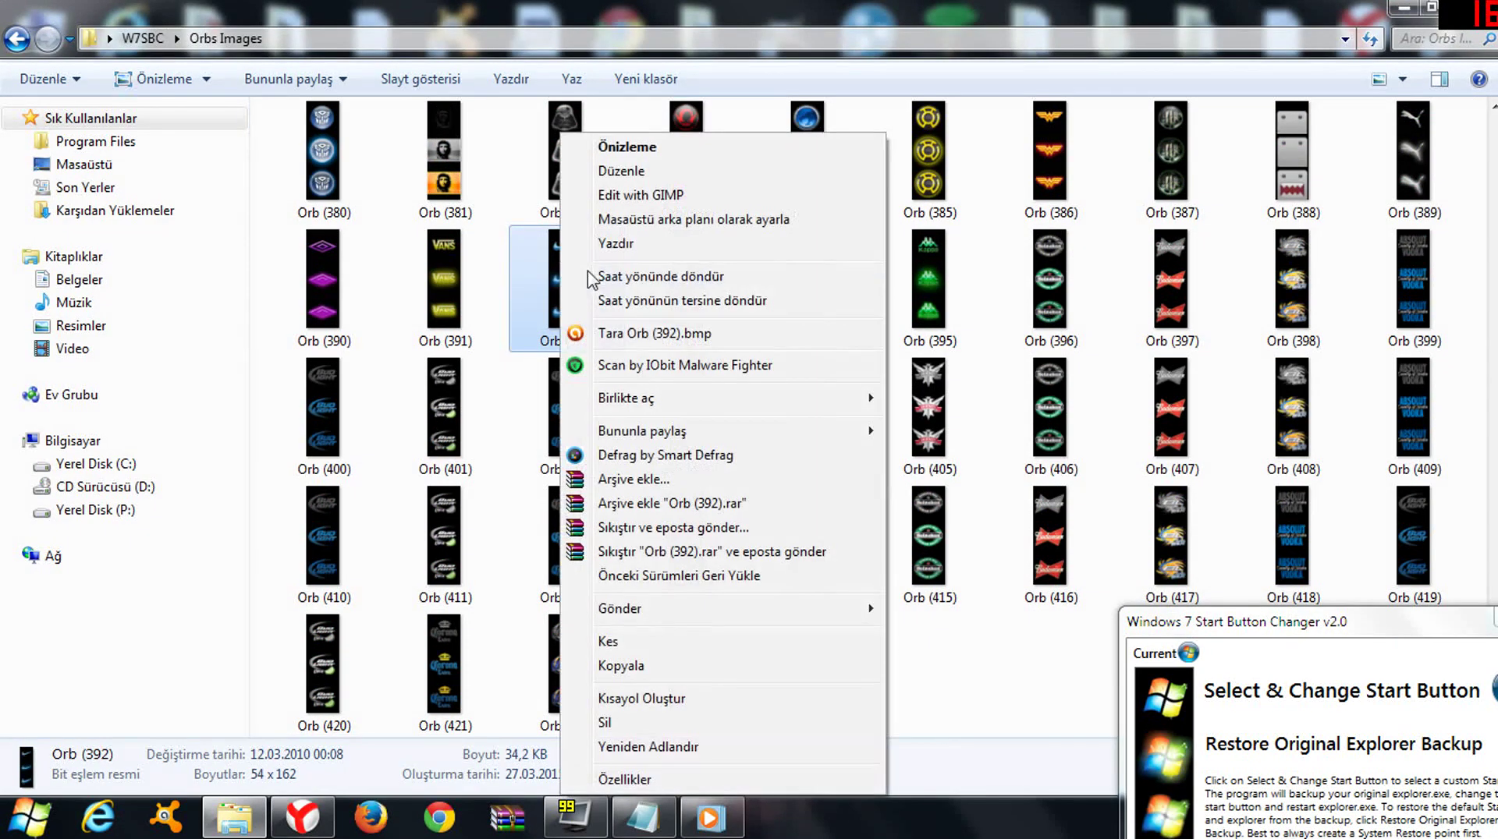
left_click(624, 666)
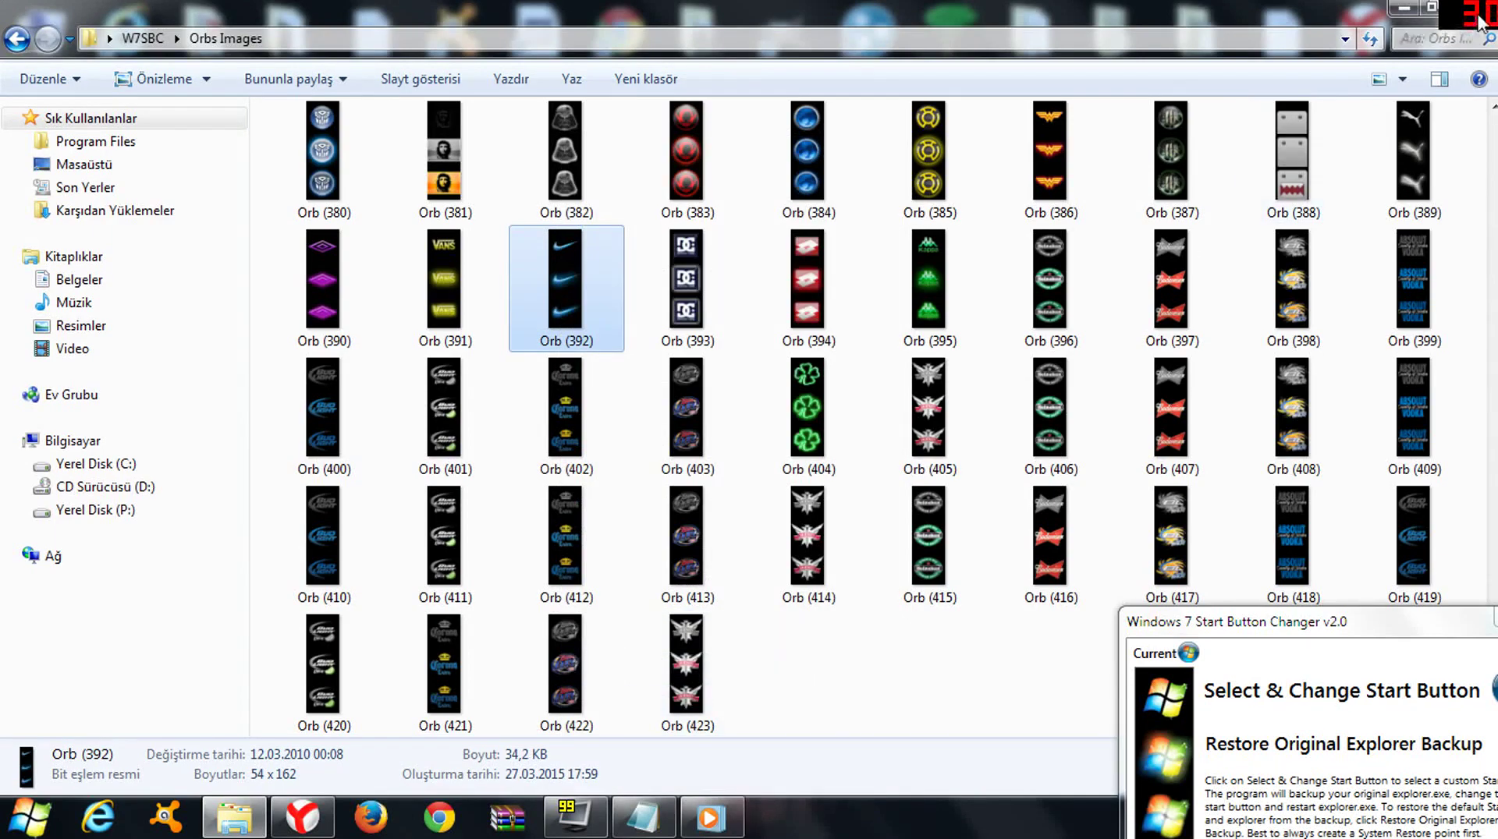
Step: Clear the Orbs Images window out of the way and paste the copied Orb (392) image onto the desktop
double_click(1300, 9)
left_click(1283, 92)
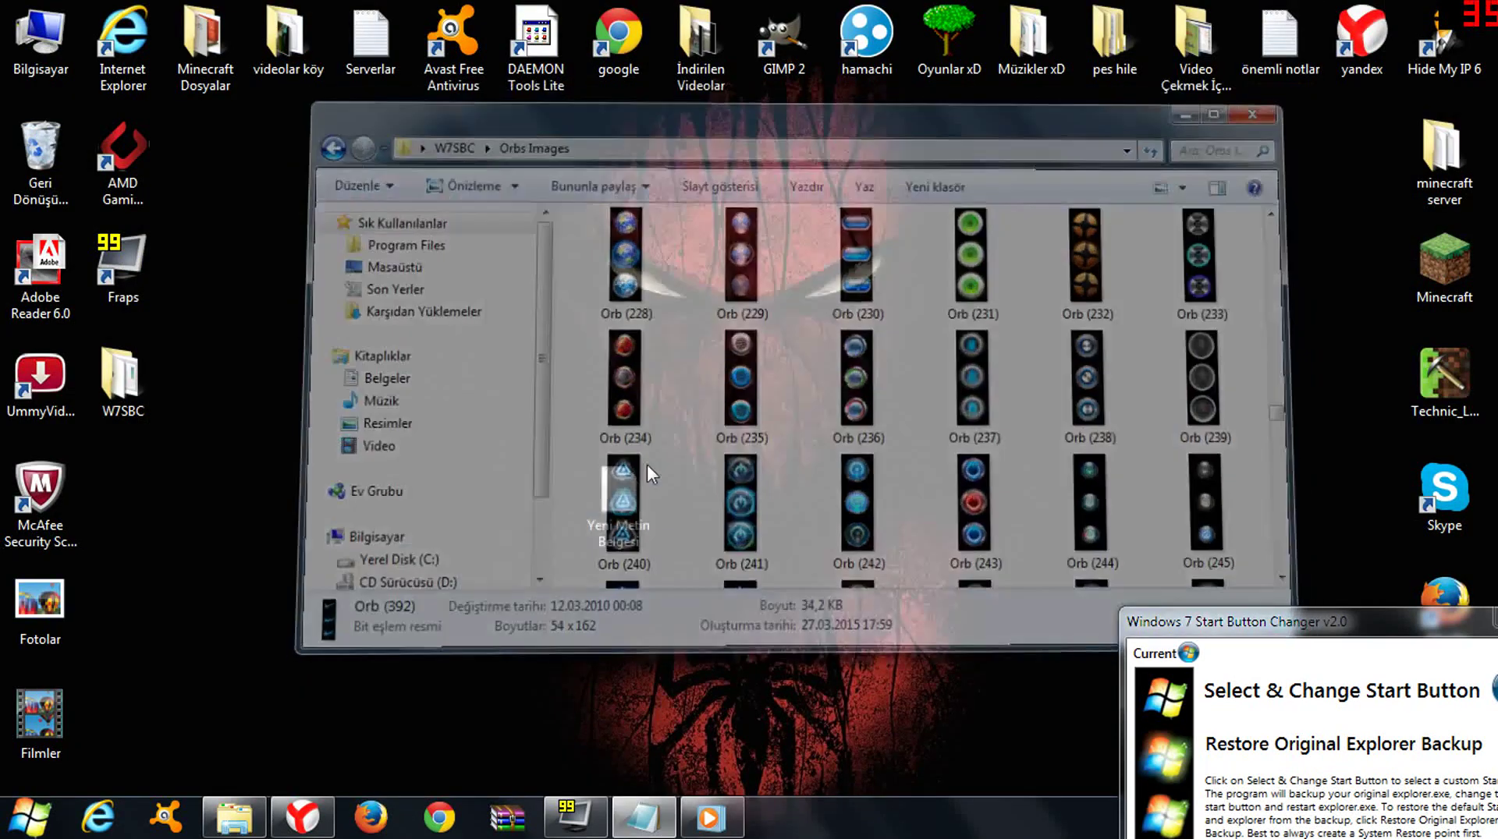
right_click(129, 490)
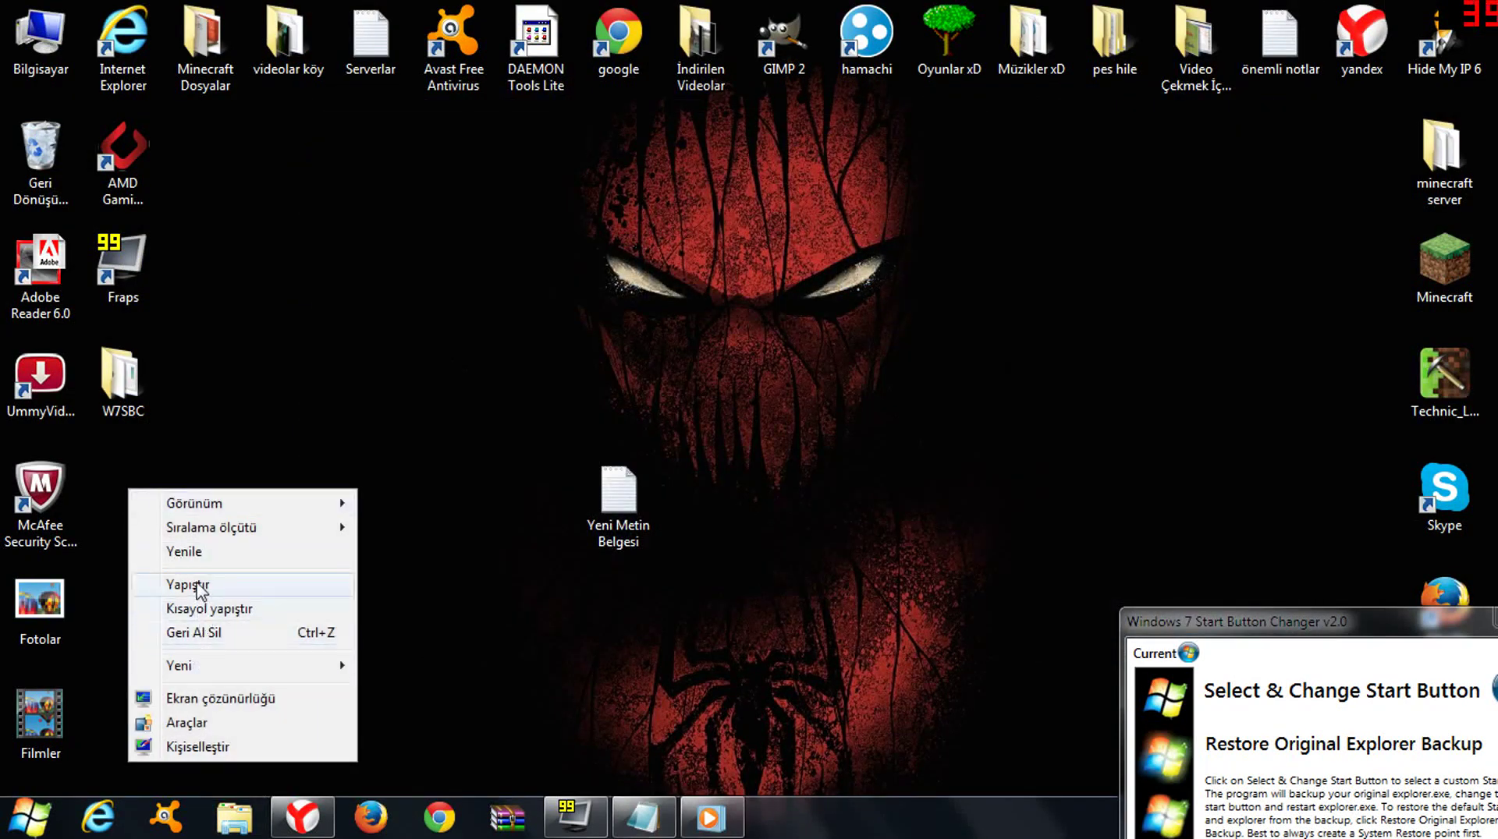
left_click(187, 585)
Step: Move the Start Button Changer to the middle of the desktop and apply Orb (392) from the desktop as the new start button
left_click_drag(1295, 628, 895, 315)
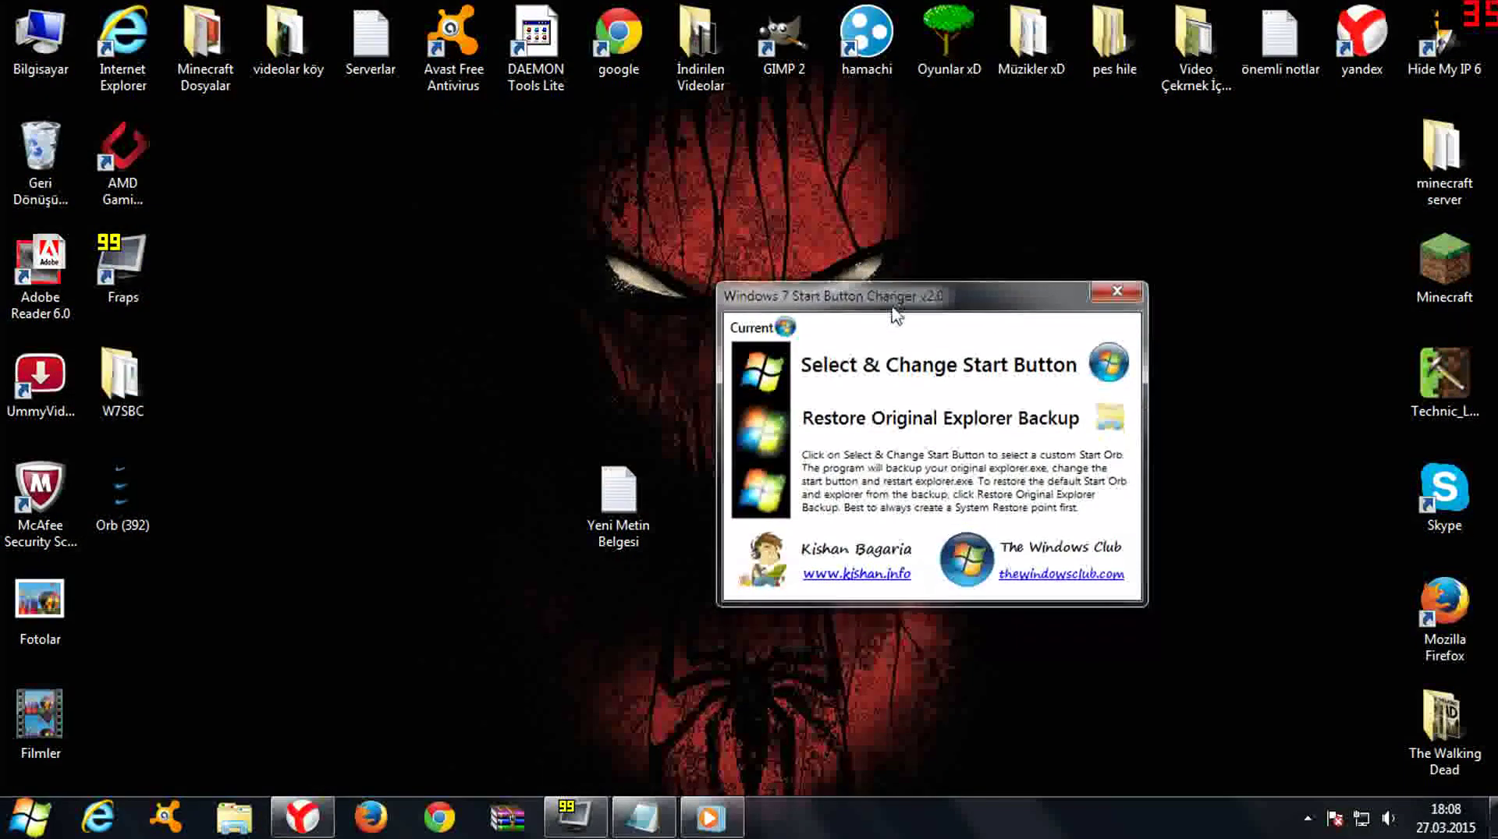
left_click(1103, 362)
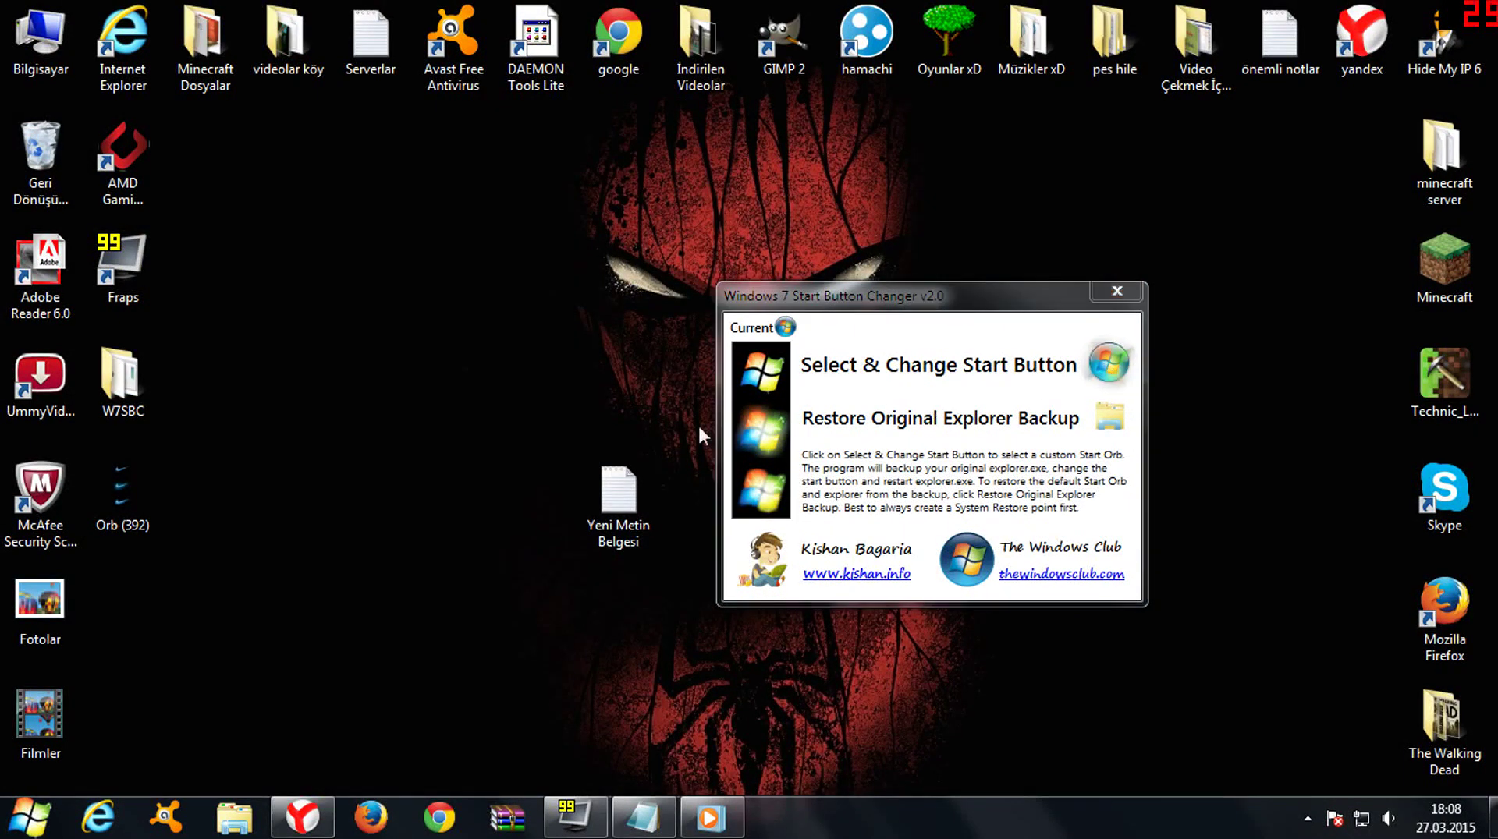
left_click(1108, 364)
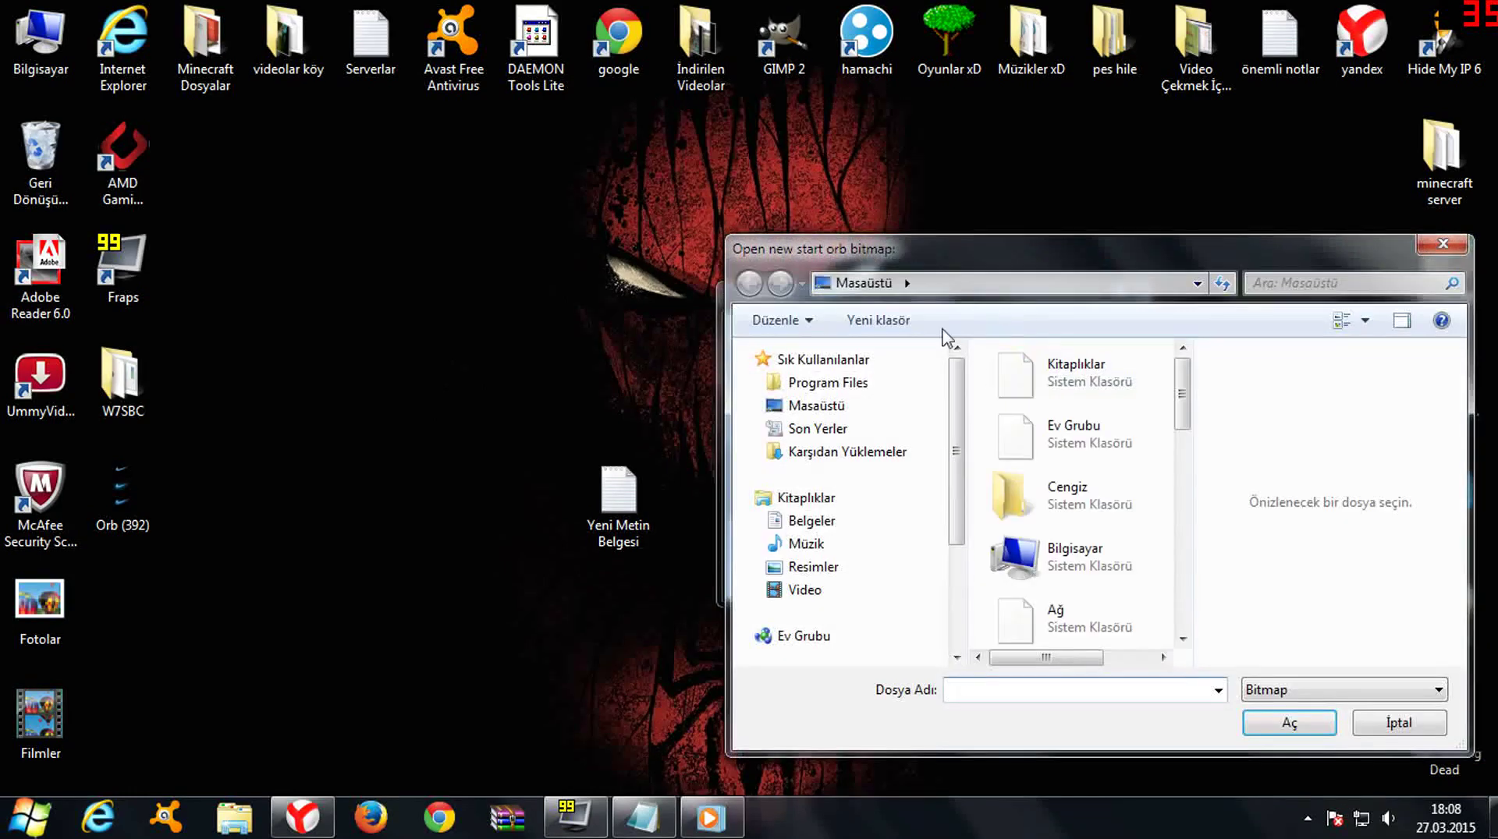
left_click(815, 409)
left_click(1077, 434)
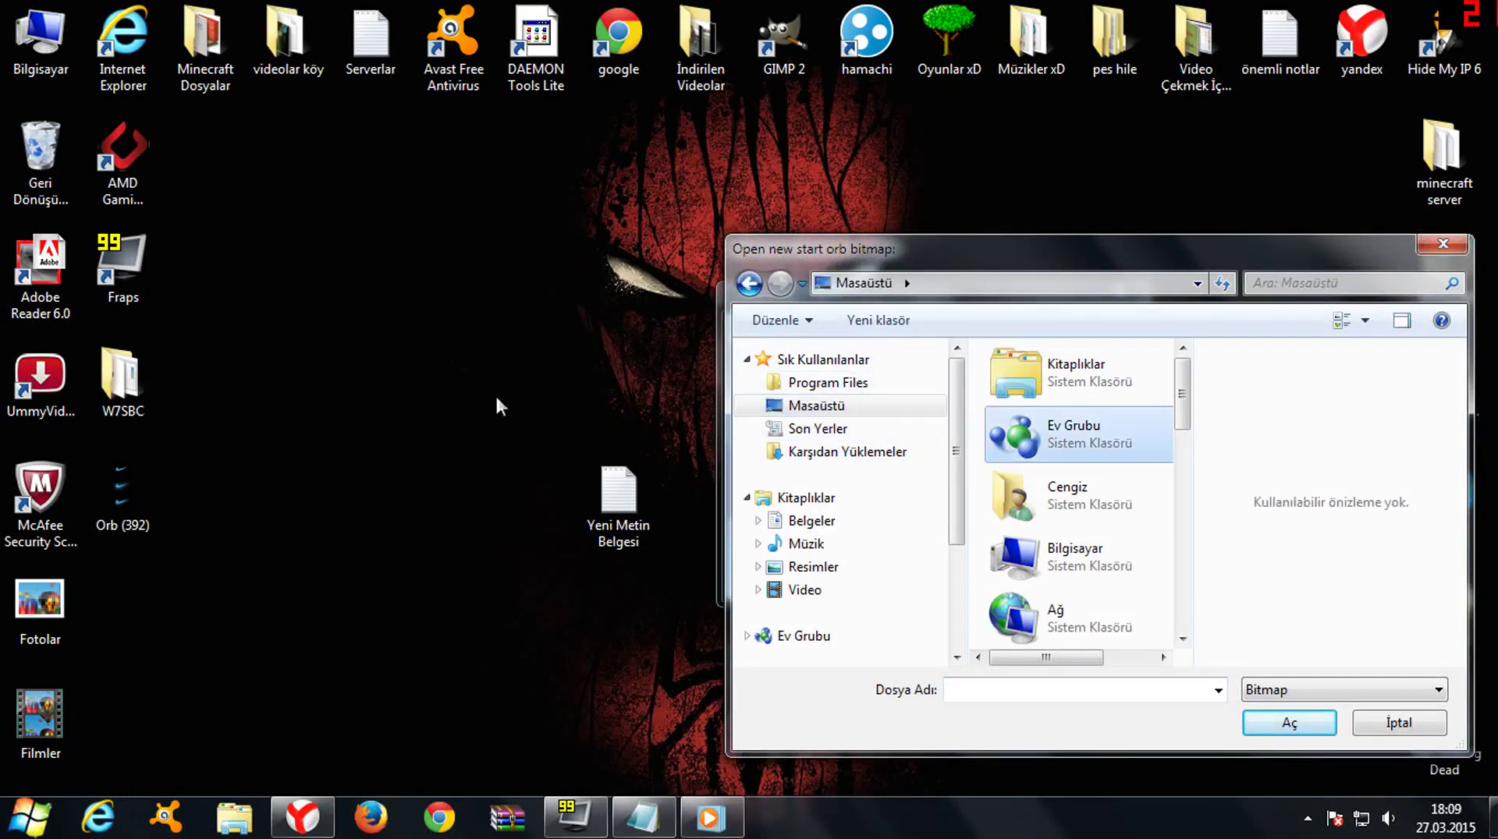
key("o")
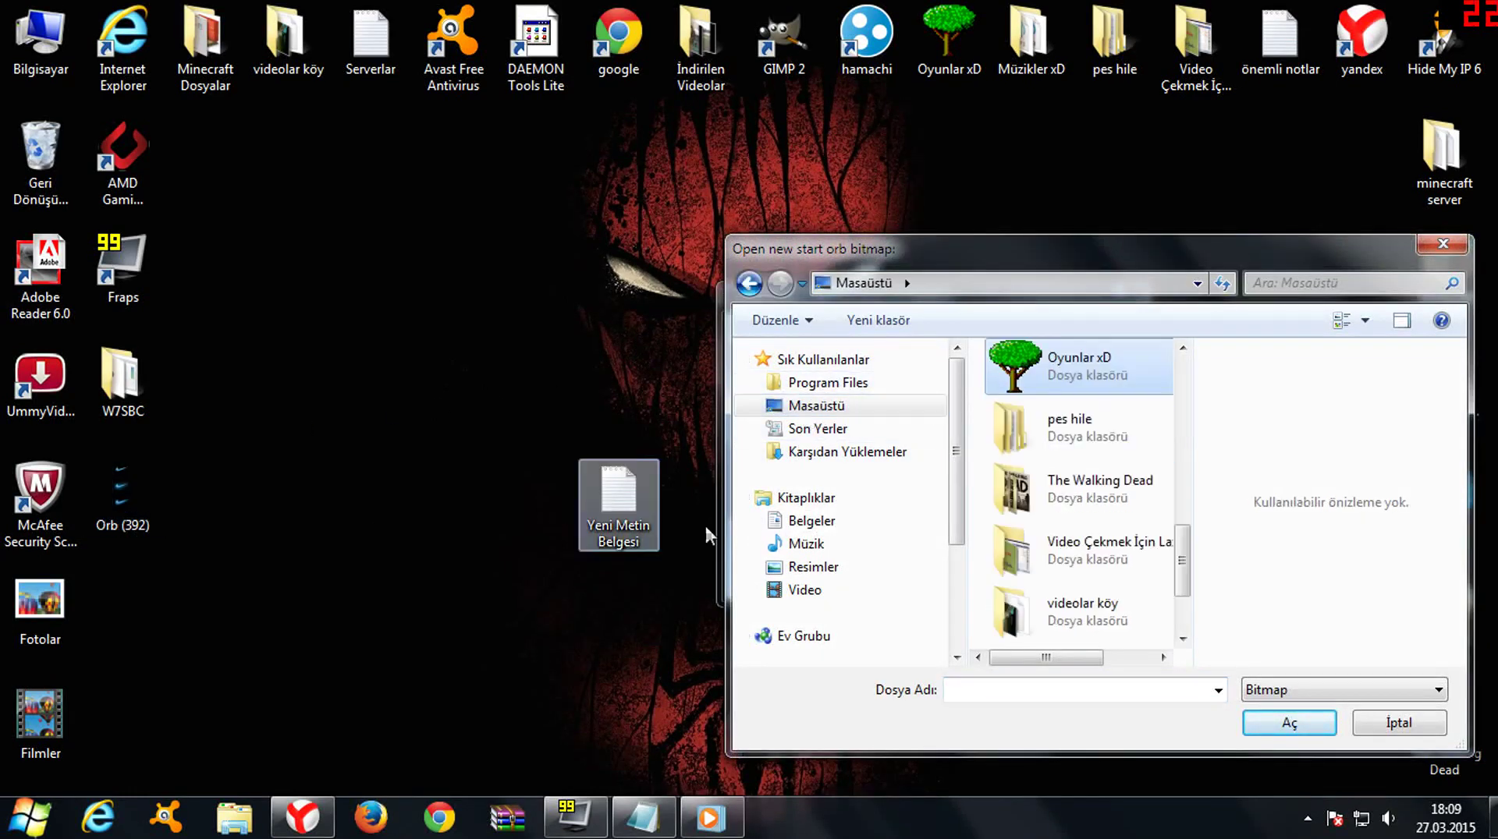
key("o")
key("Tab")
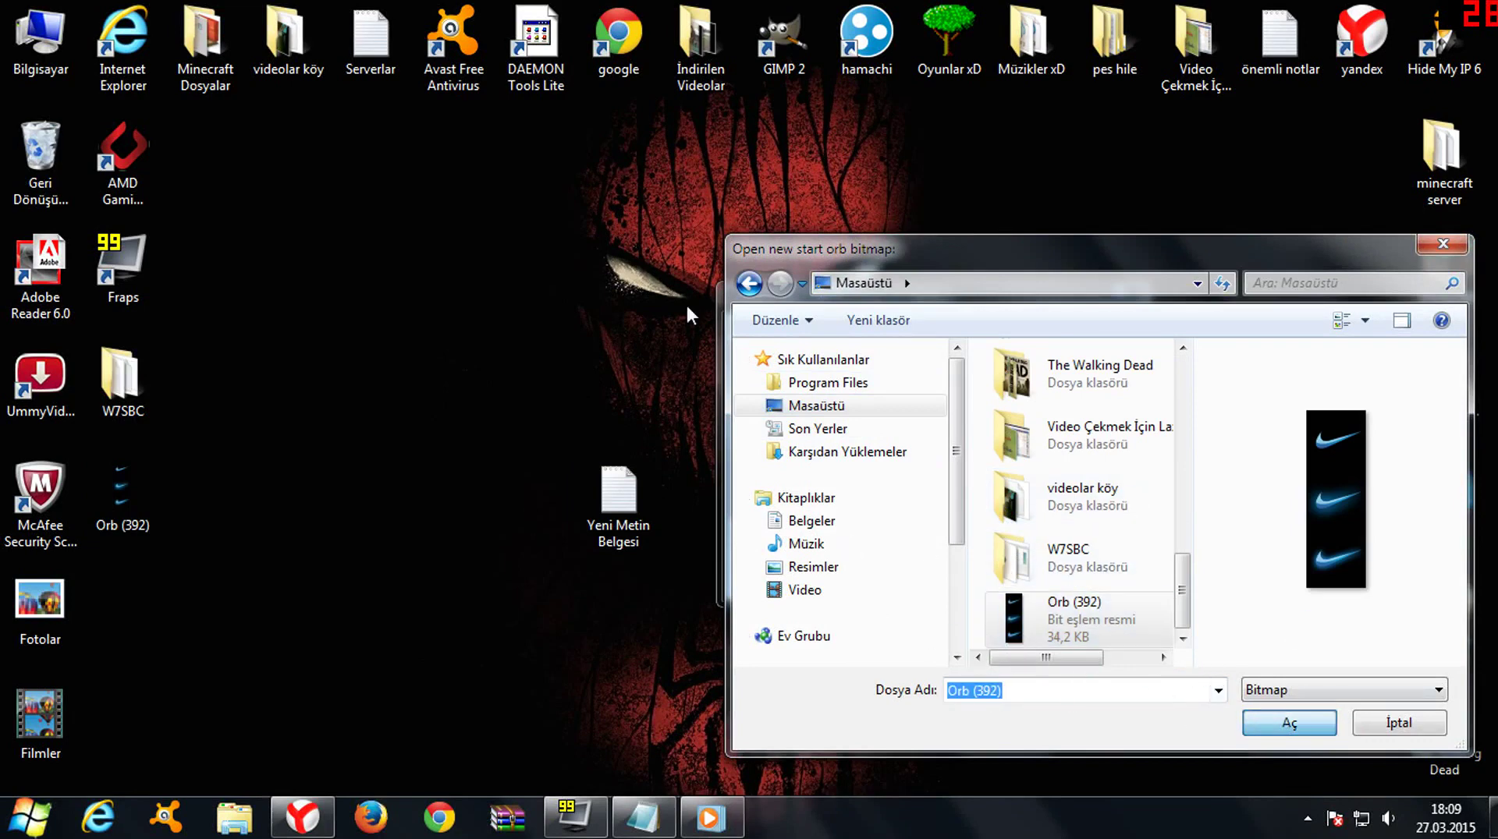
left_click(1284, 727)
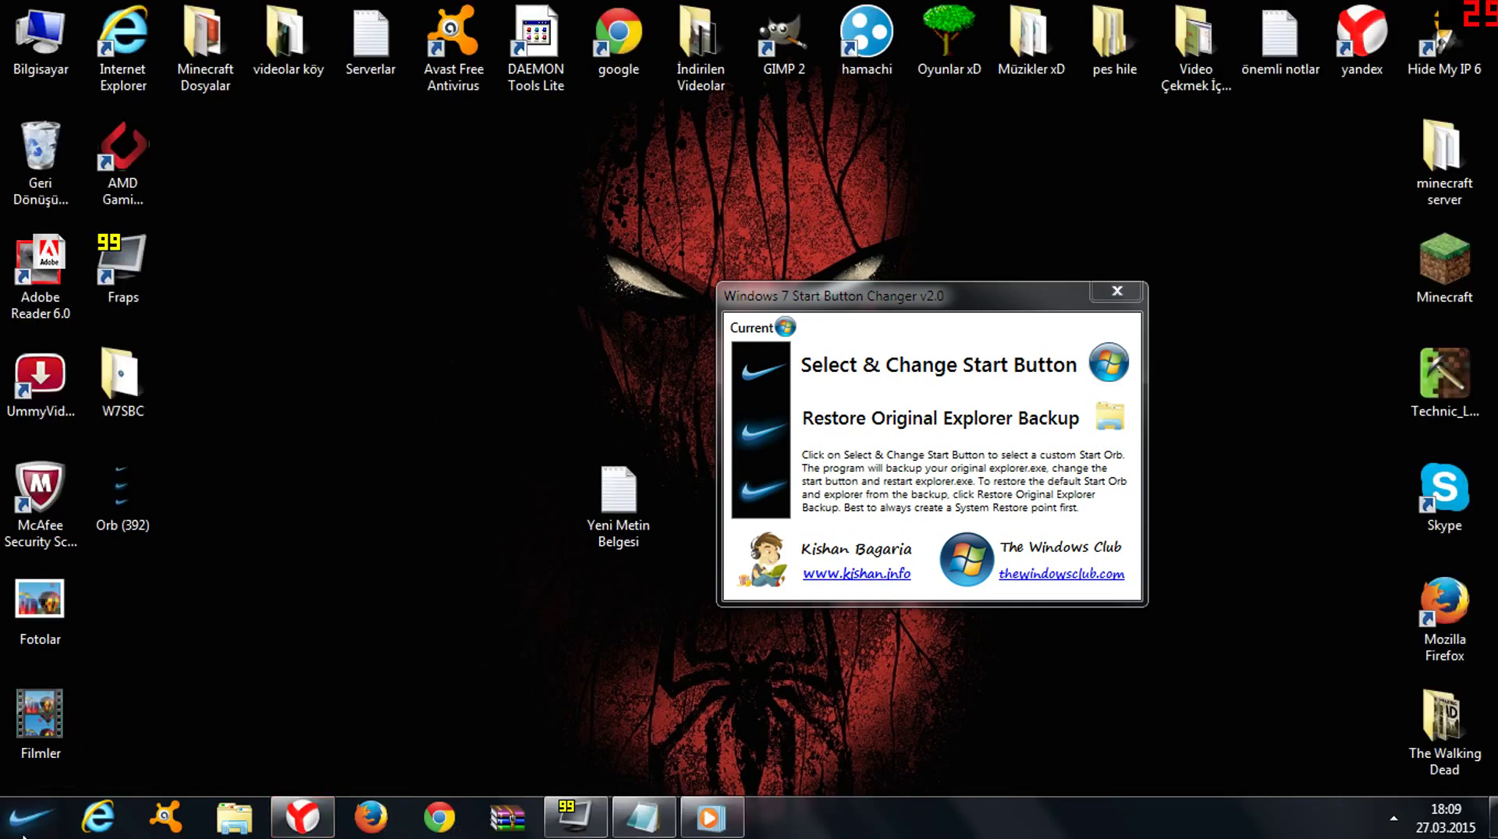
Step: Reopen the note, move the Start Button Changer below it, and append ":D sizdede ekran böyle olacak merak etmeyin" after "seçelim"
left_click(641, 812)
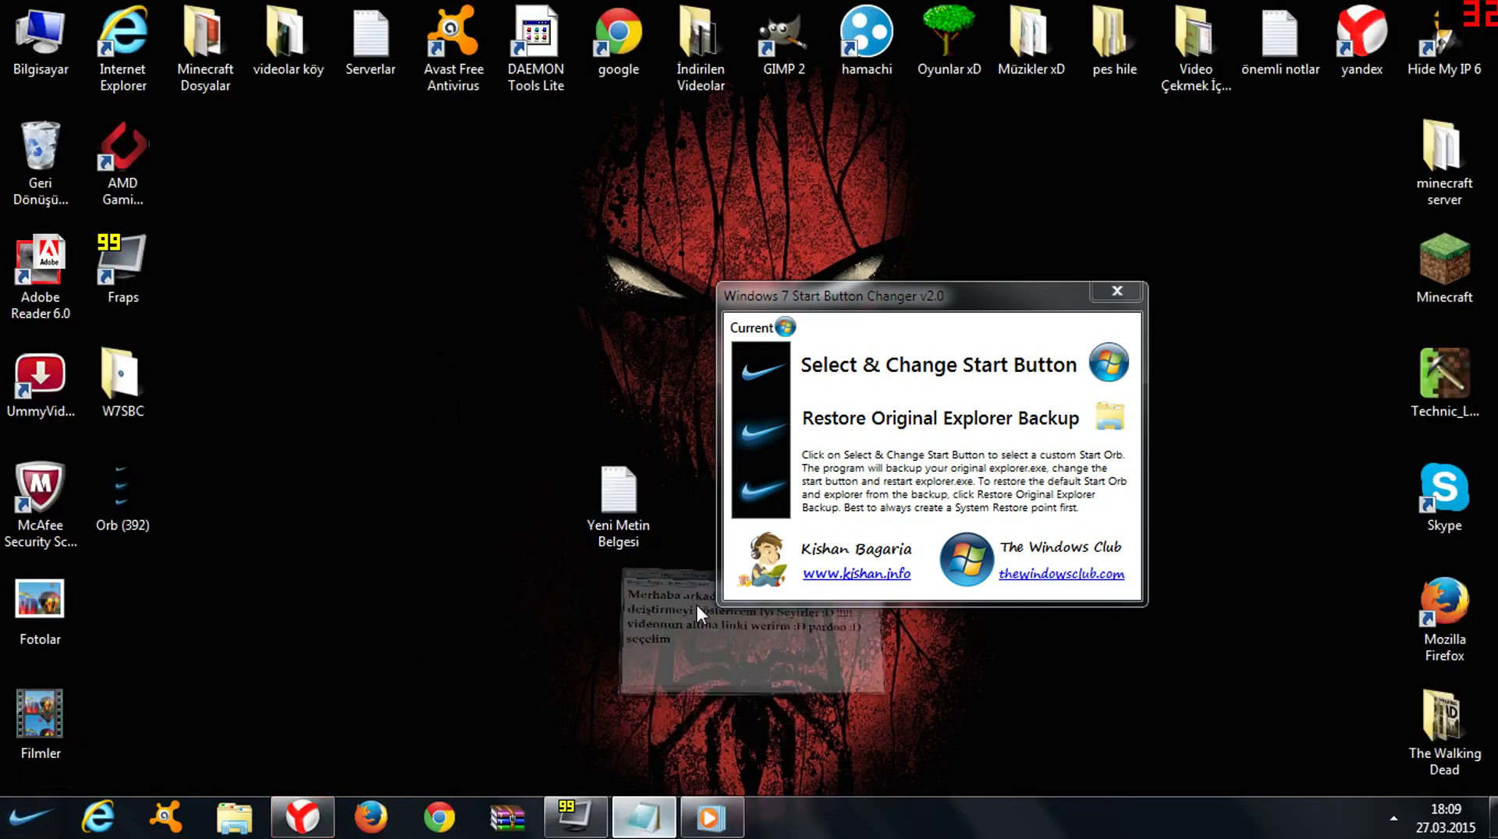
left_click_drag(971, 312, 883, 611)
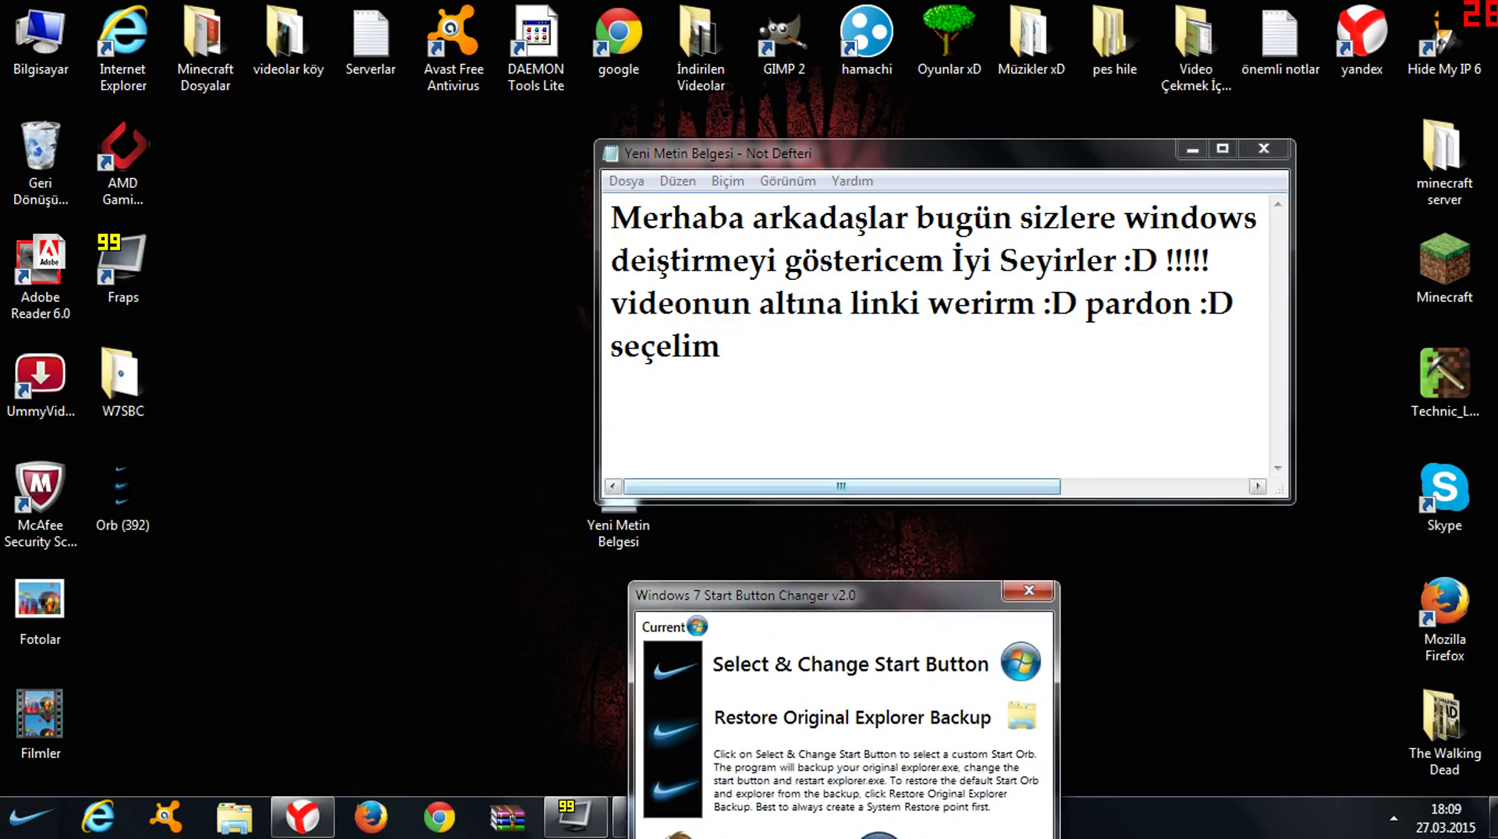
type(":D si")
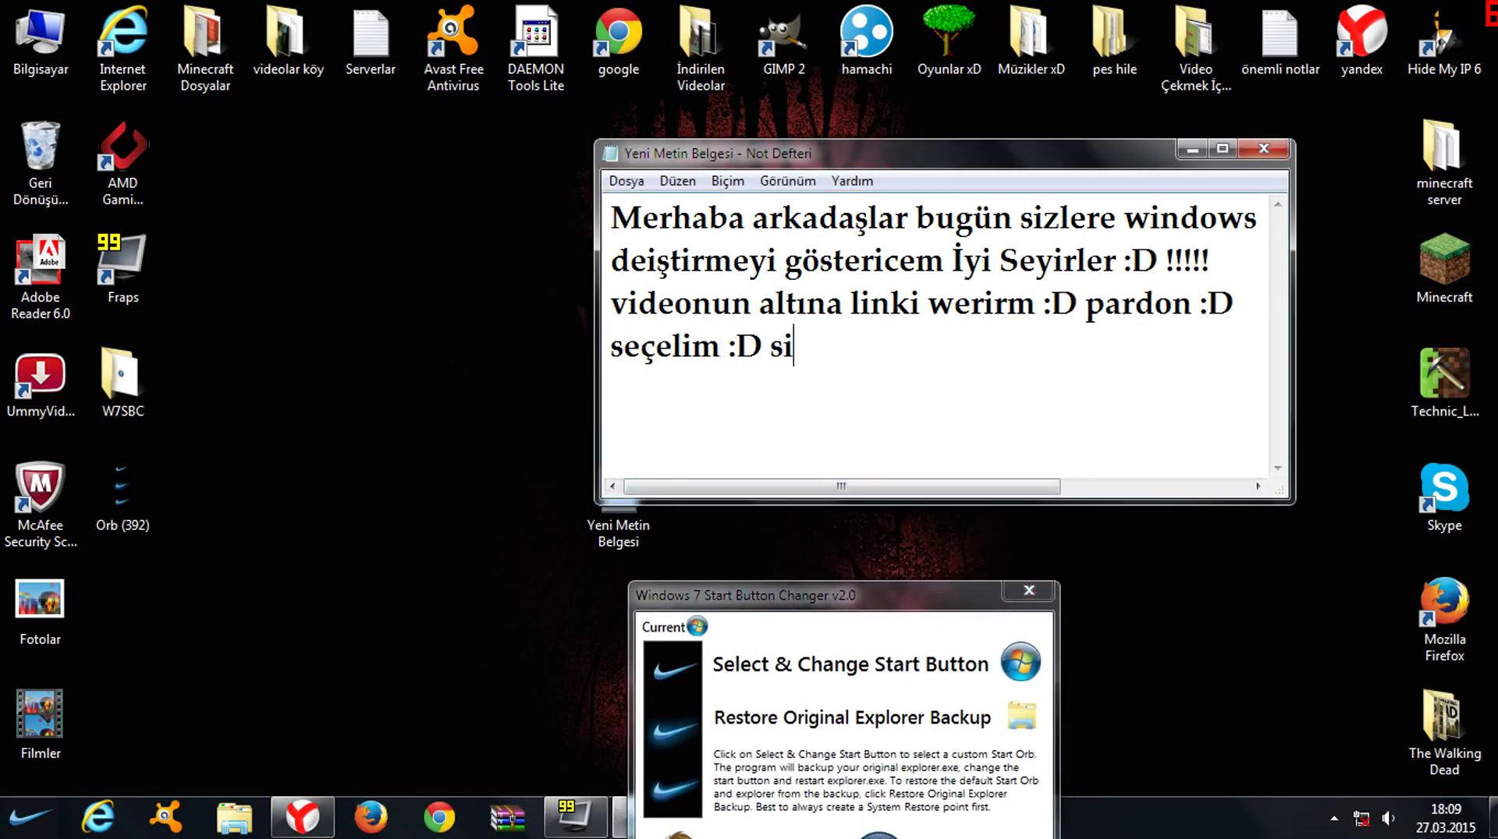
type("zdede ek")
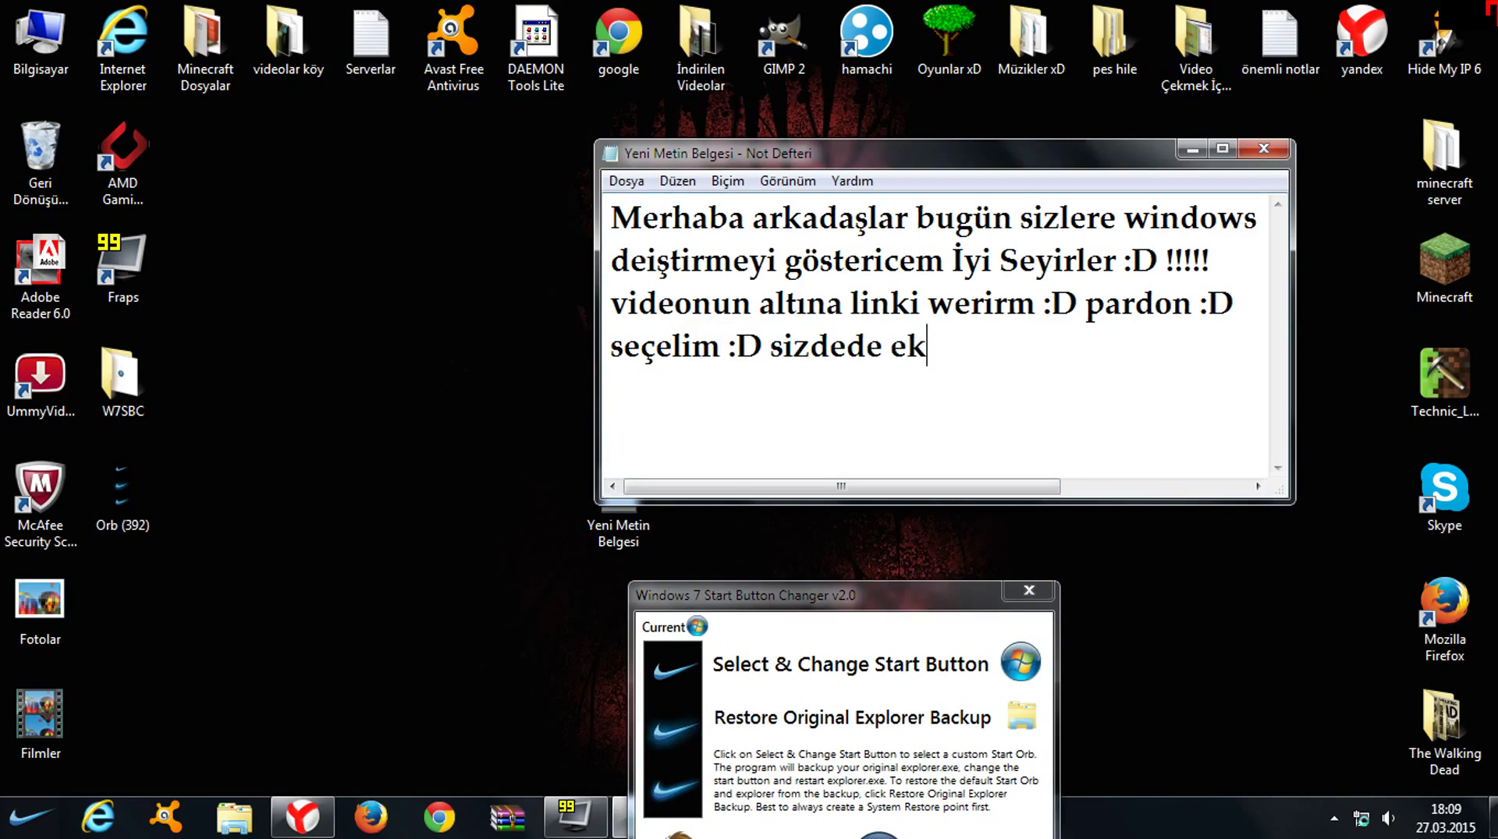
type("ran bö")
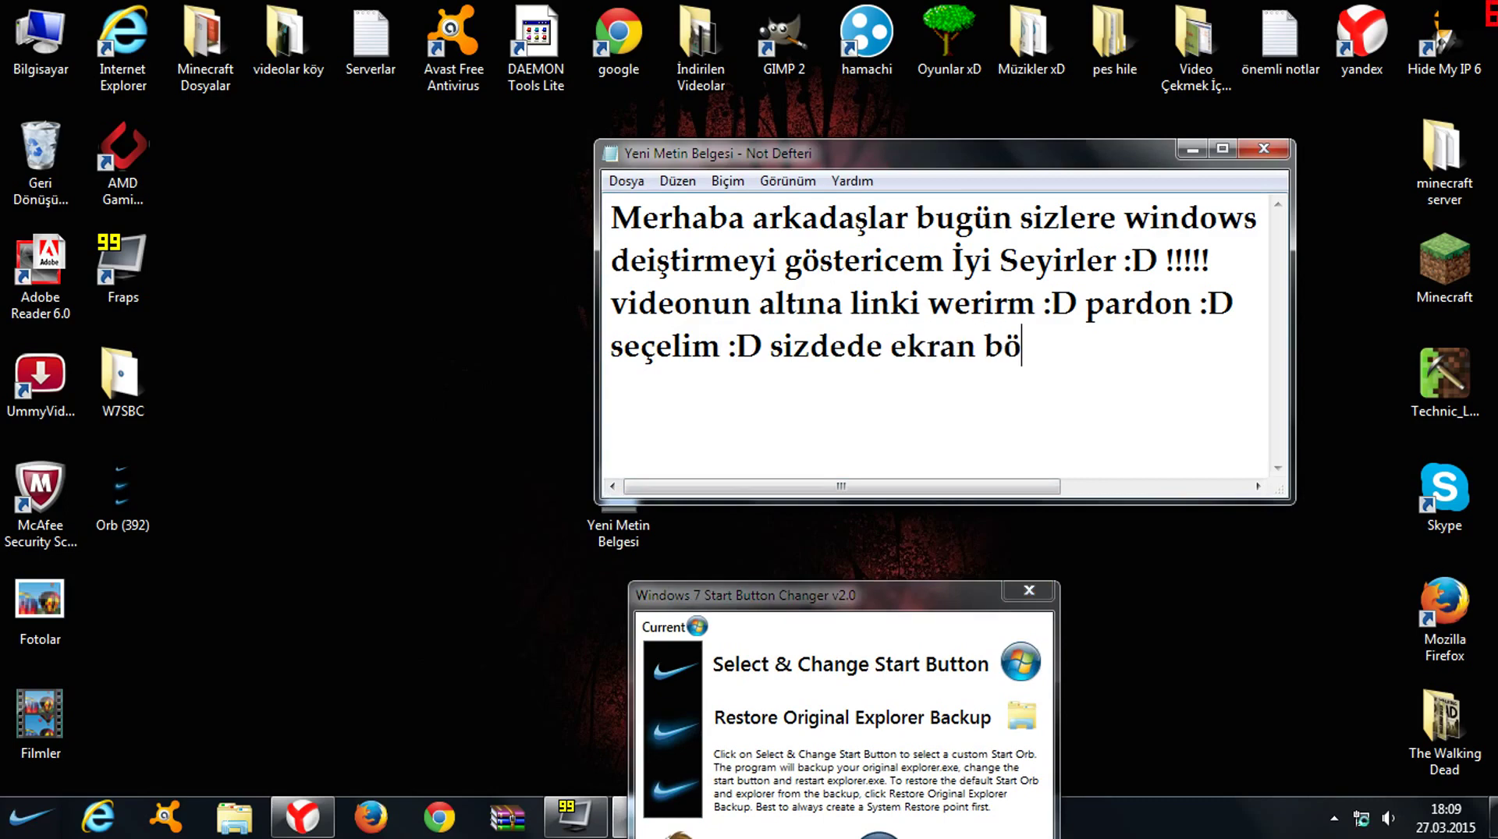
type("yle olacak merak ")
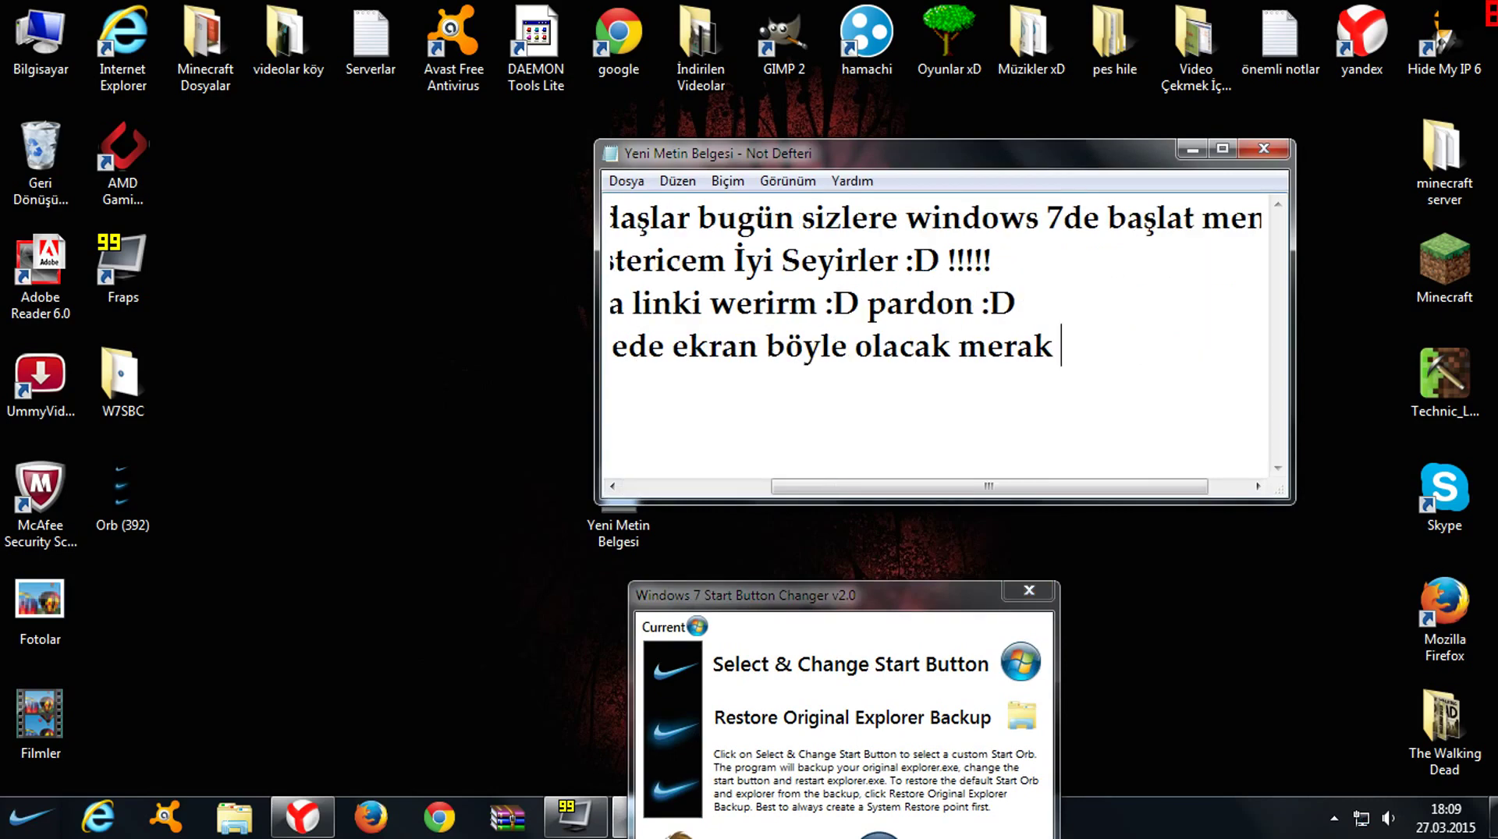
type("etmeyin")
Step: Add the line "arkadaşlar bugünlük bu kadar izlediğiniz için teşekürler" to the note
key("Return")
type("arkada")
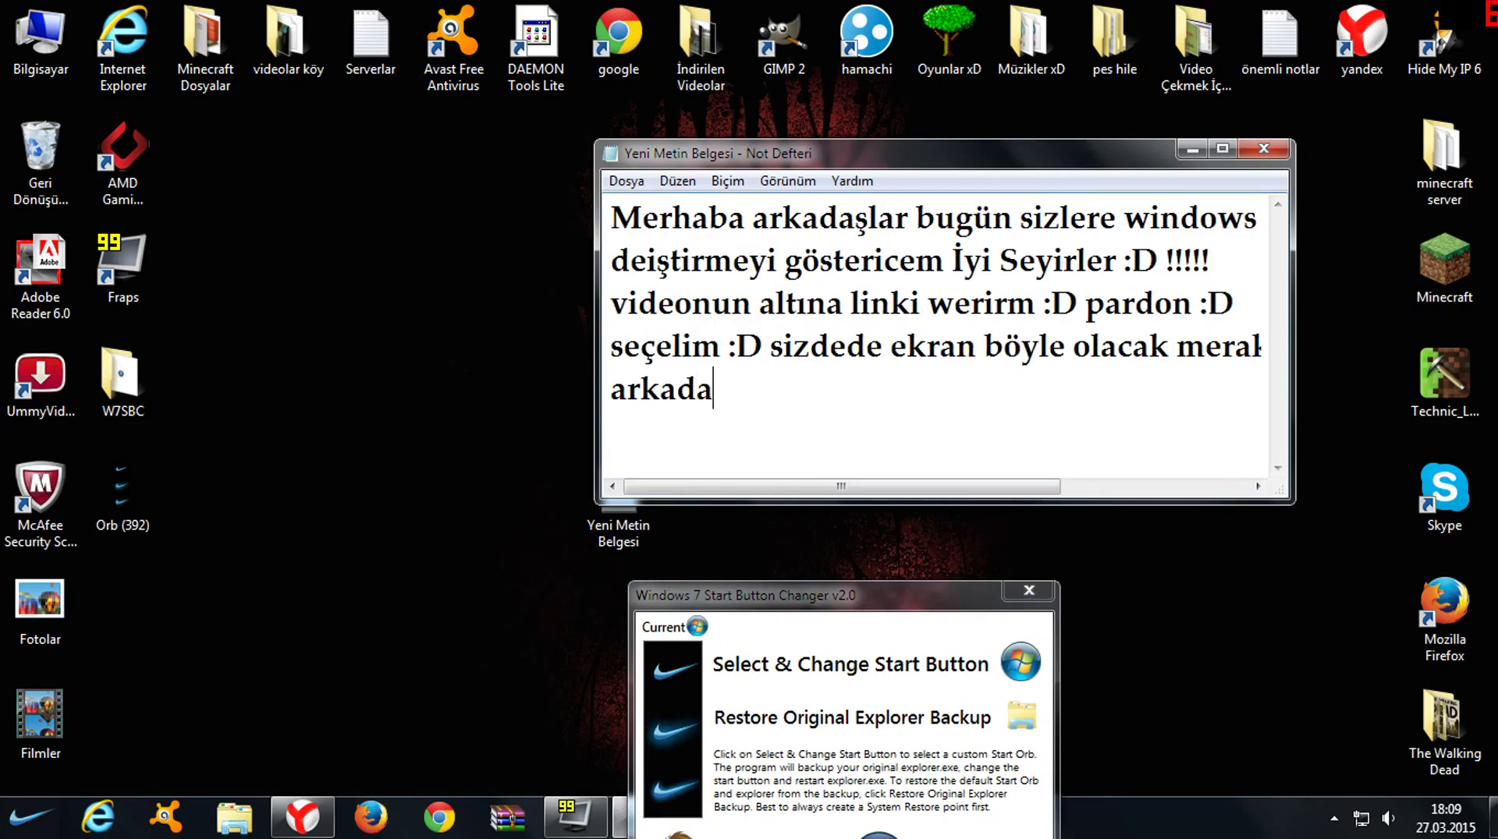
type("şlar bug")
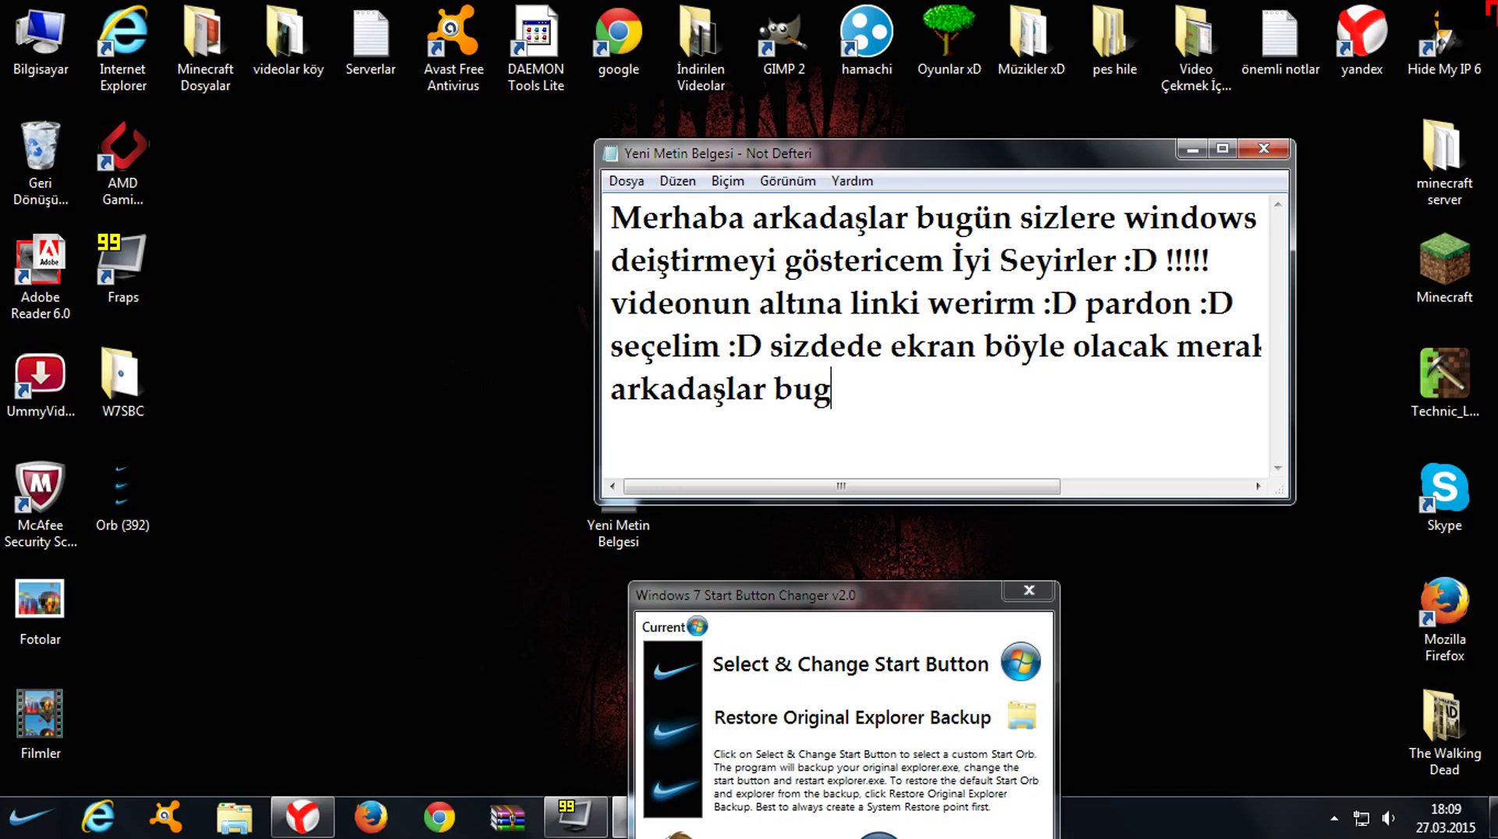
type("ünl")
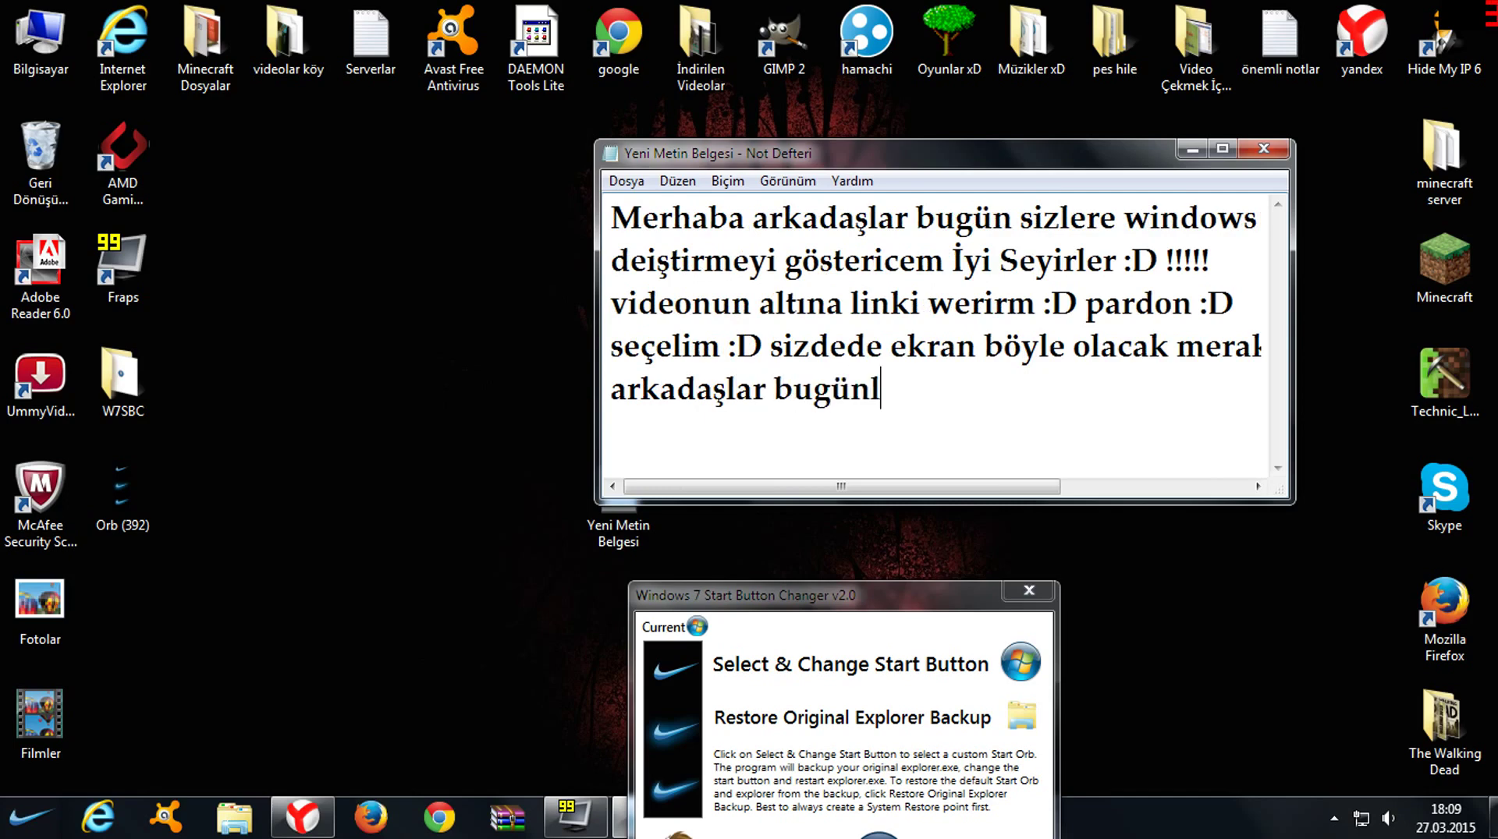
type("ük bu ")
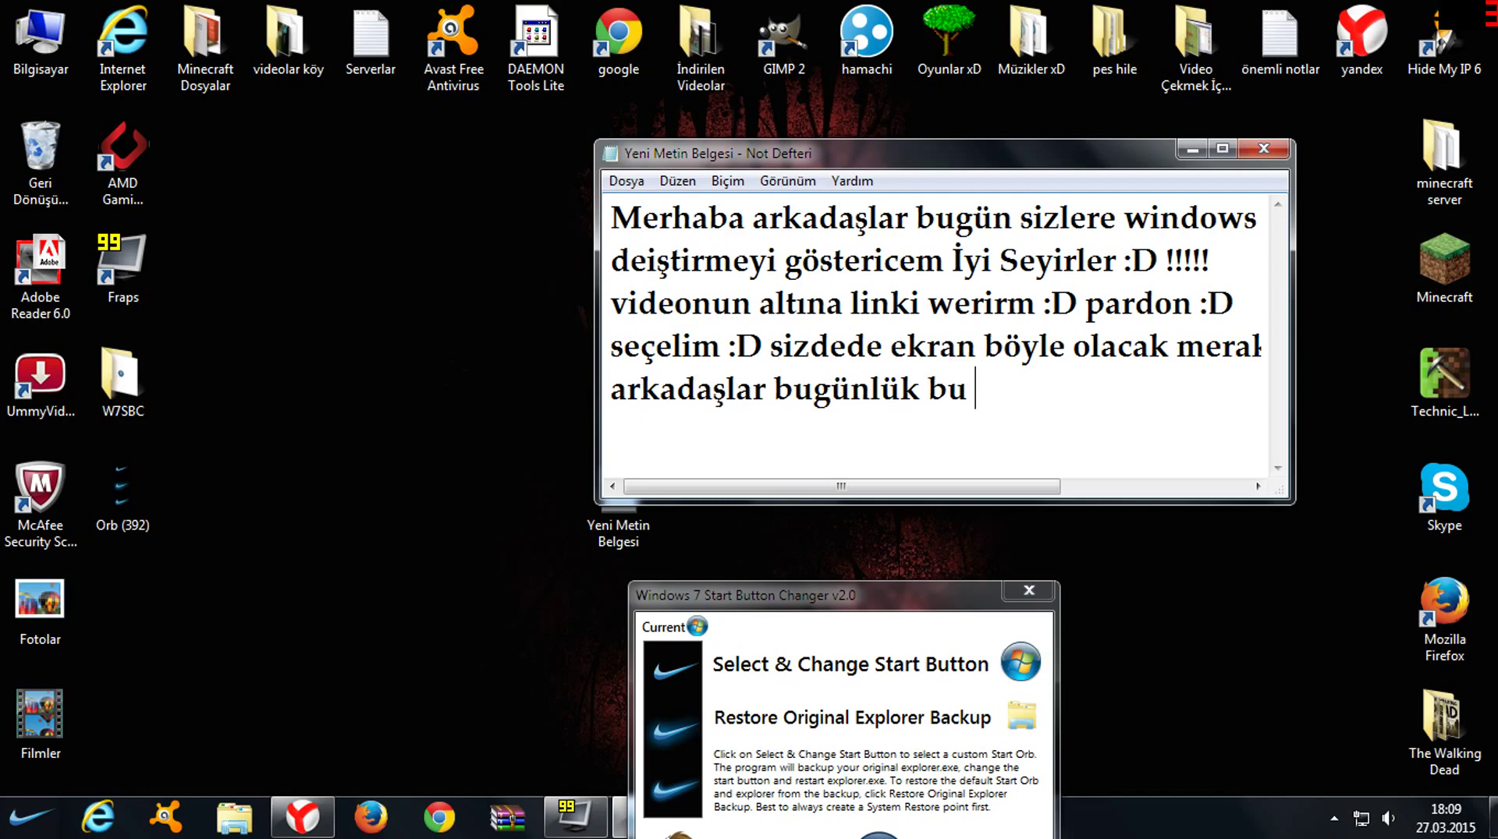
type("kadar izlediğiniz için teşekürl")
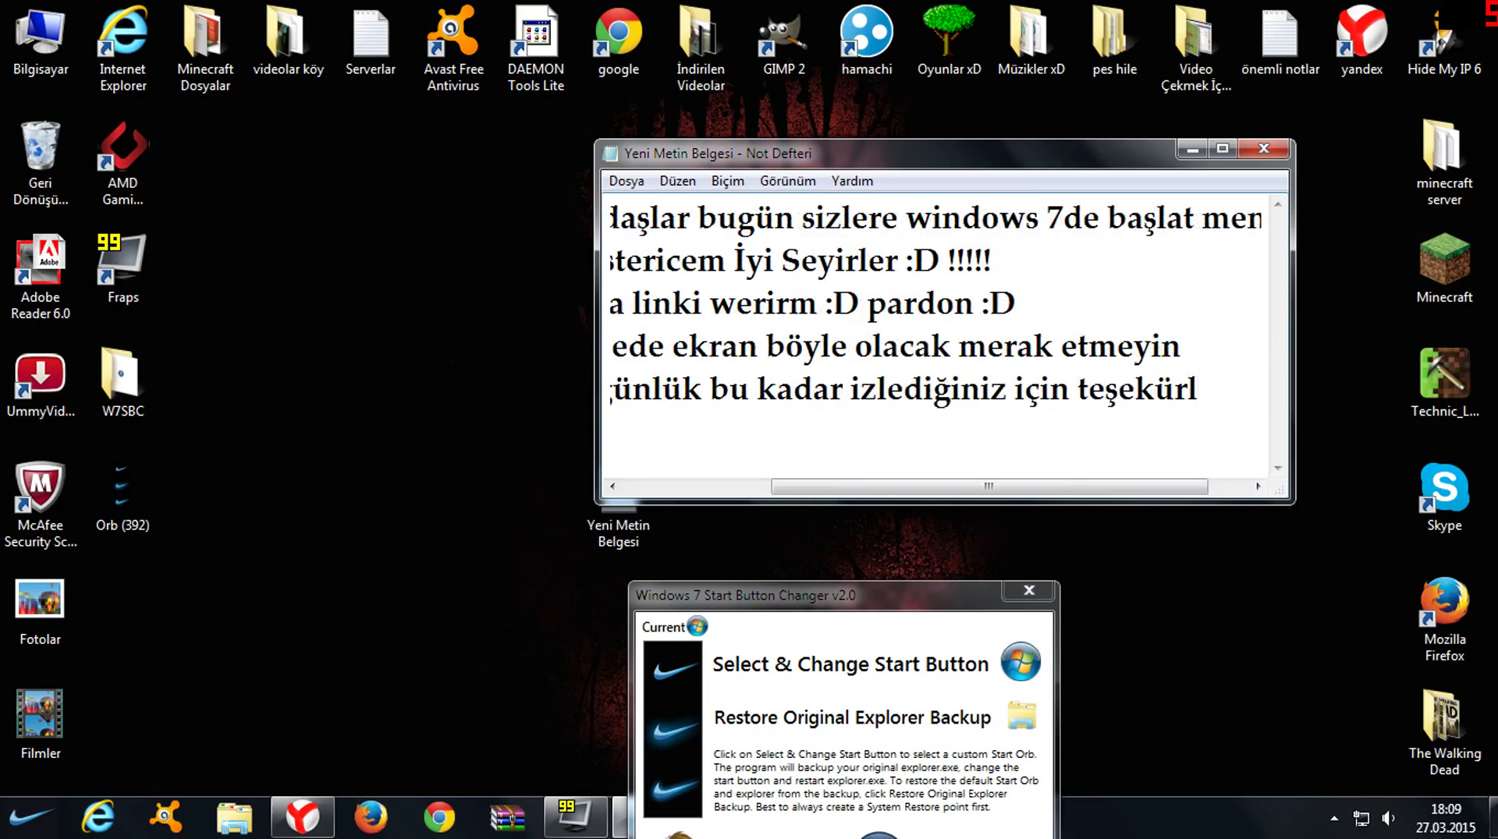
type("er")
Step: Add the closing line "bir sonraki videoda görüşmek üzere iyi günler BB" to the note
key("Return")
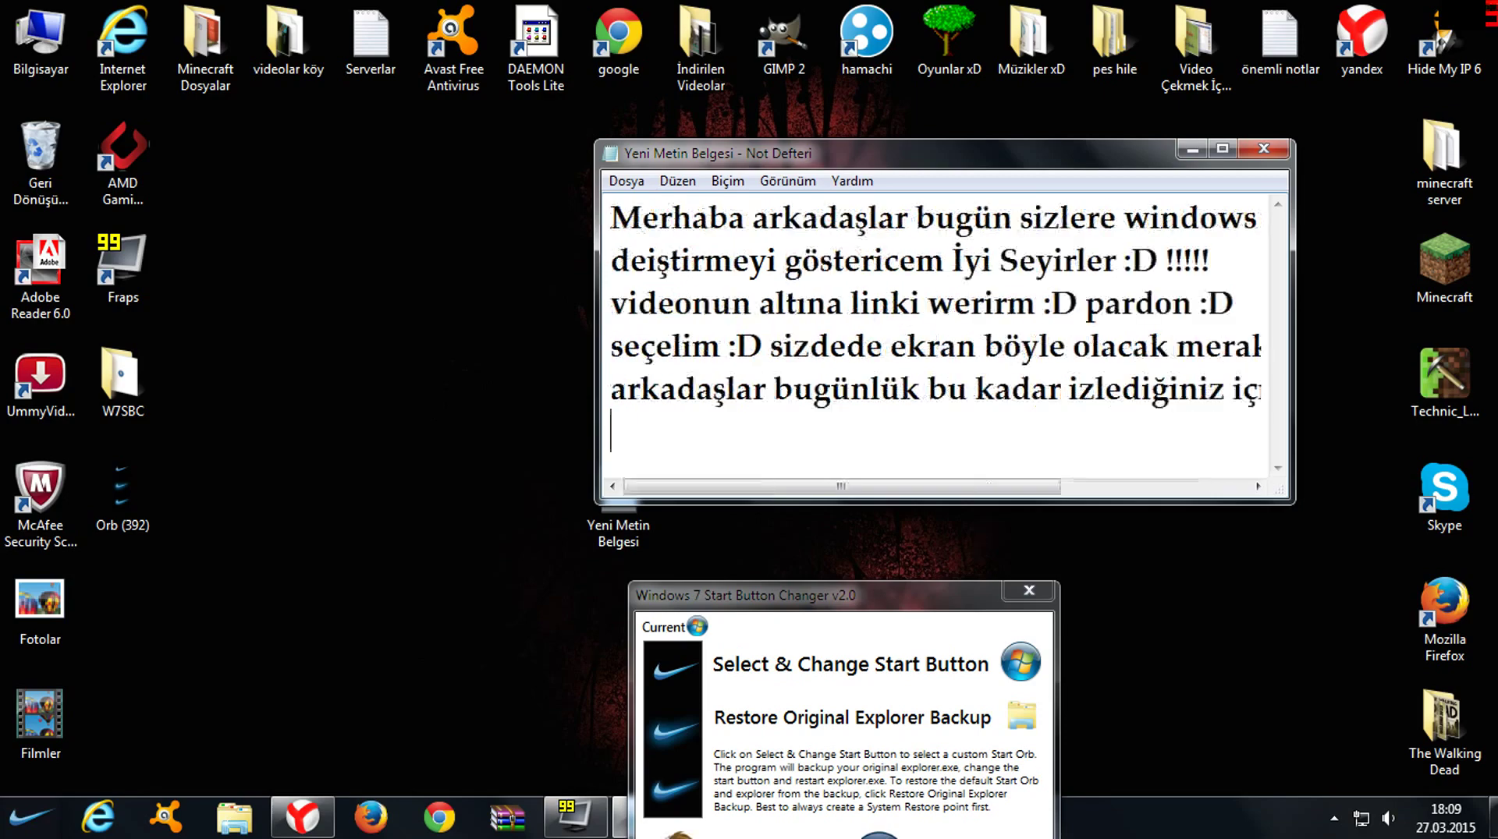
type("bir son")
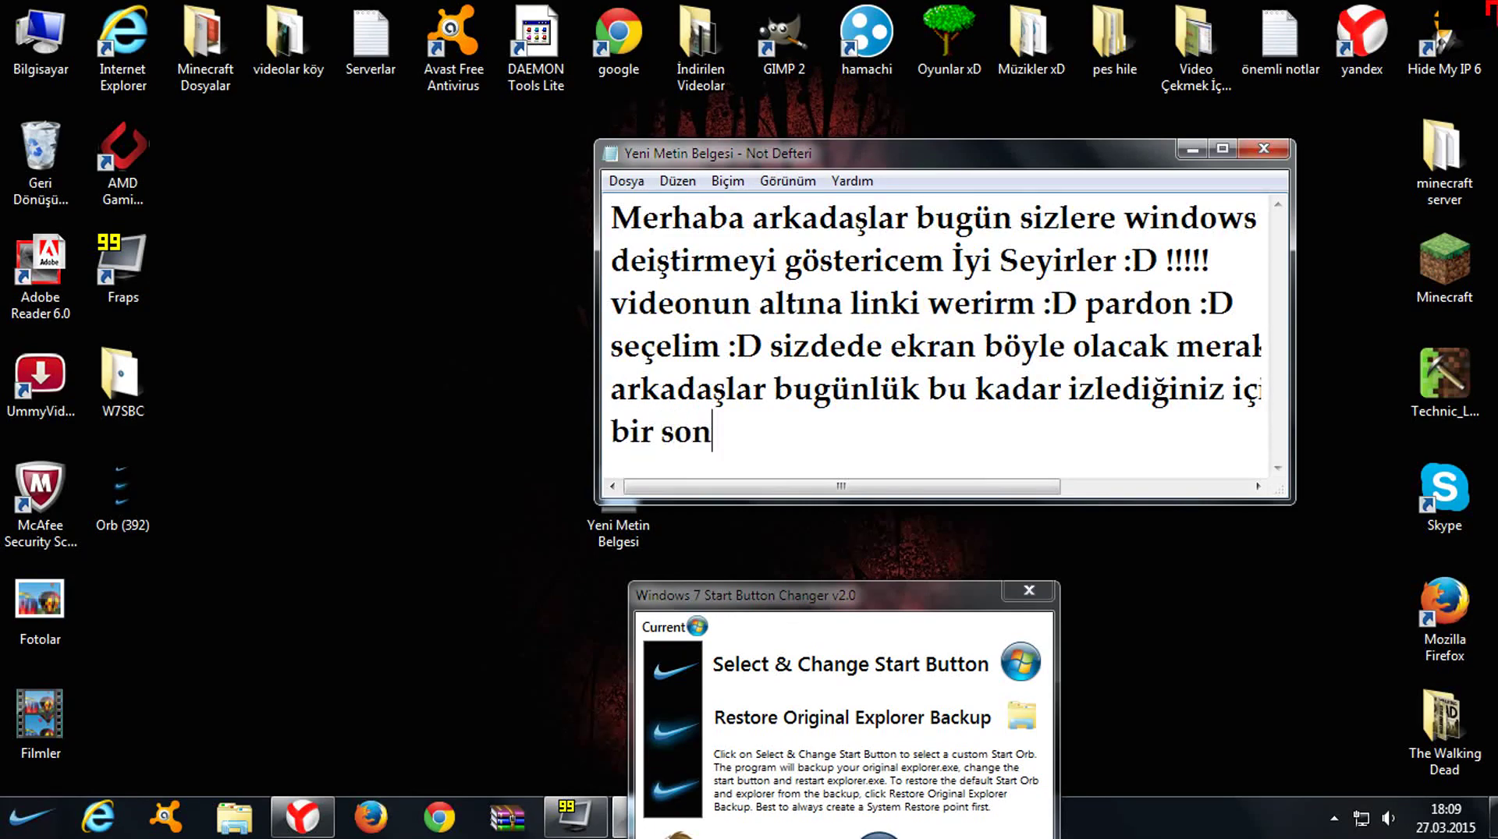
type("raki vide")
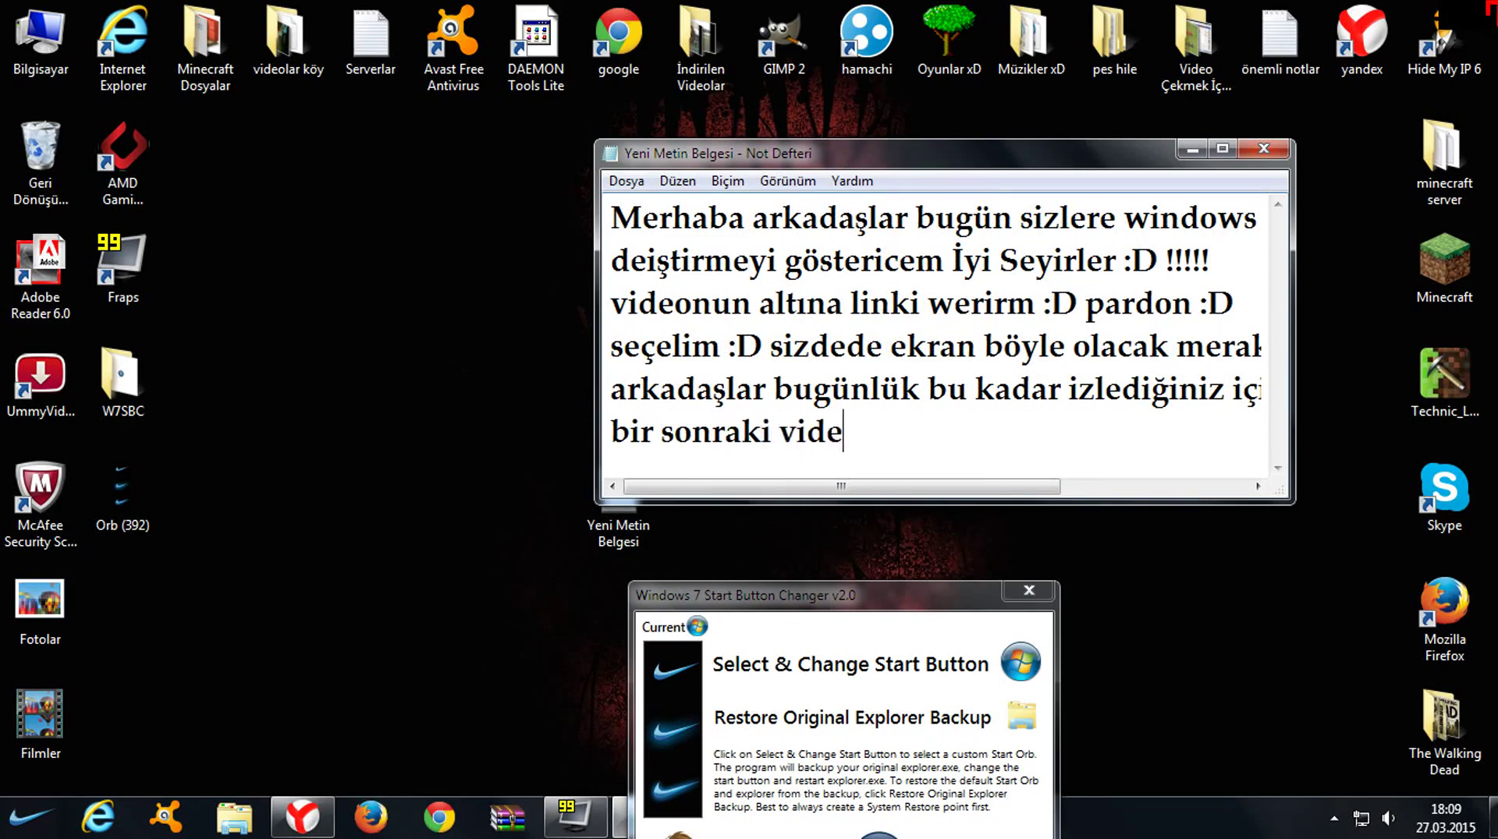
type("oda g")
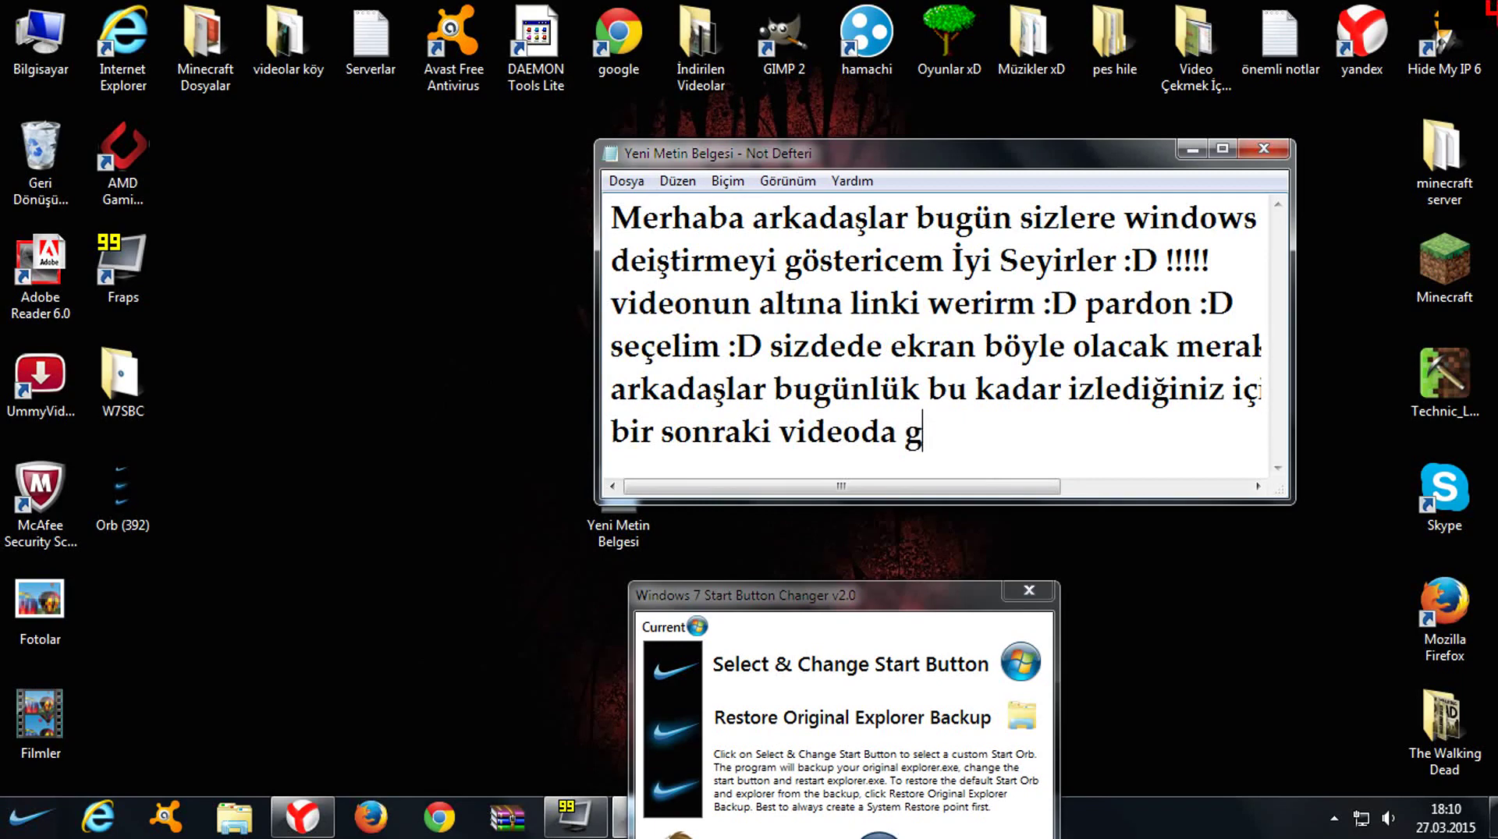
type("örüşmek ")
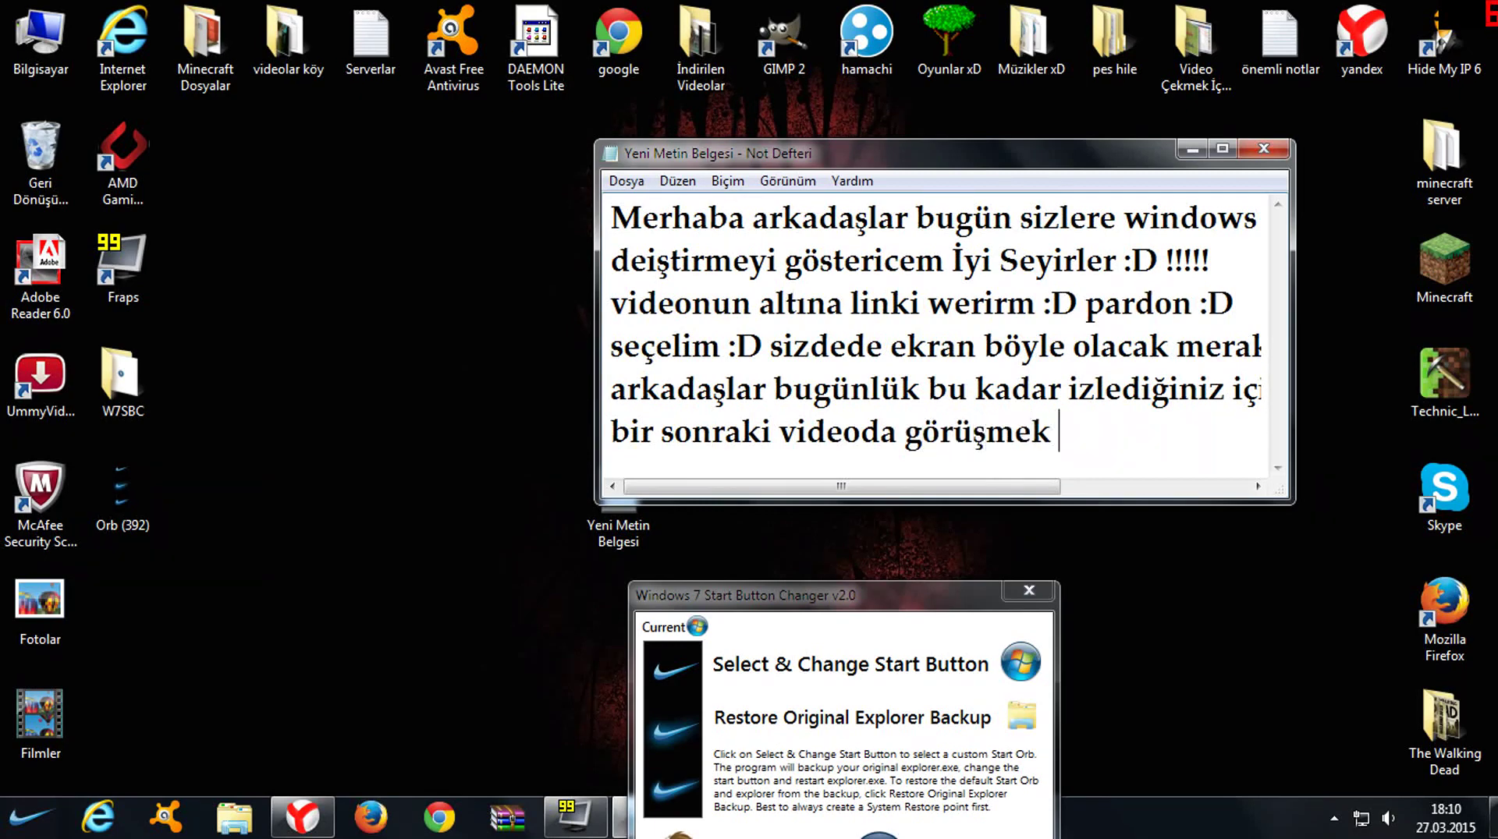
type("üzerle")
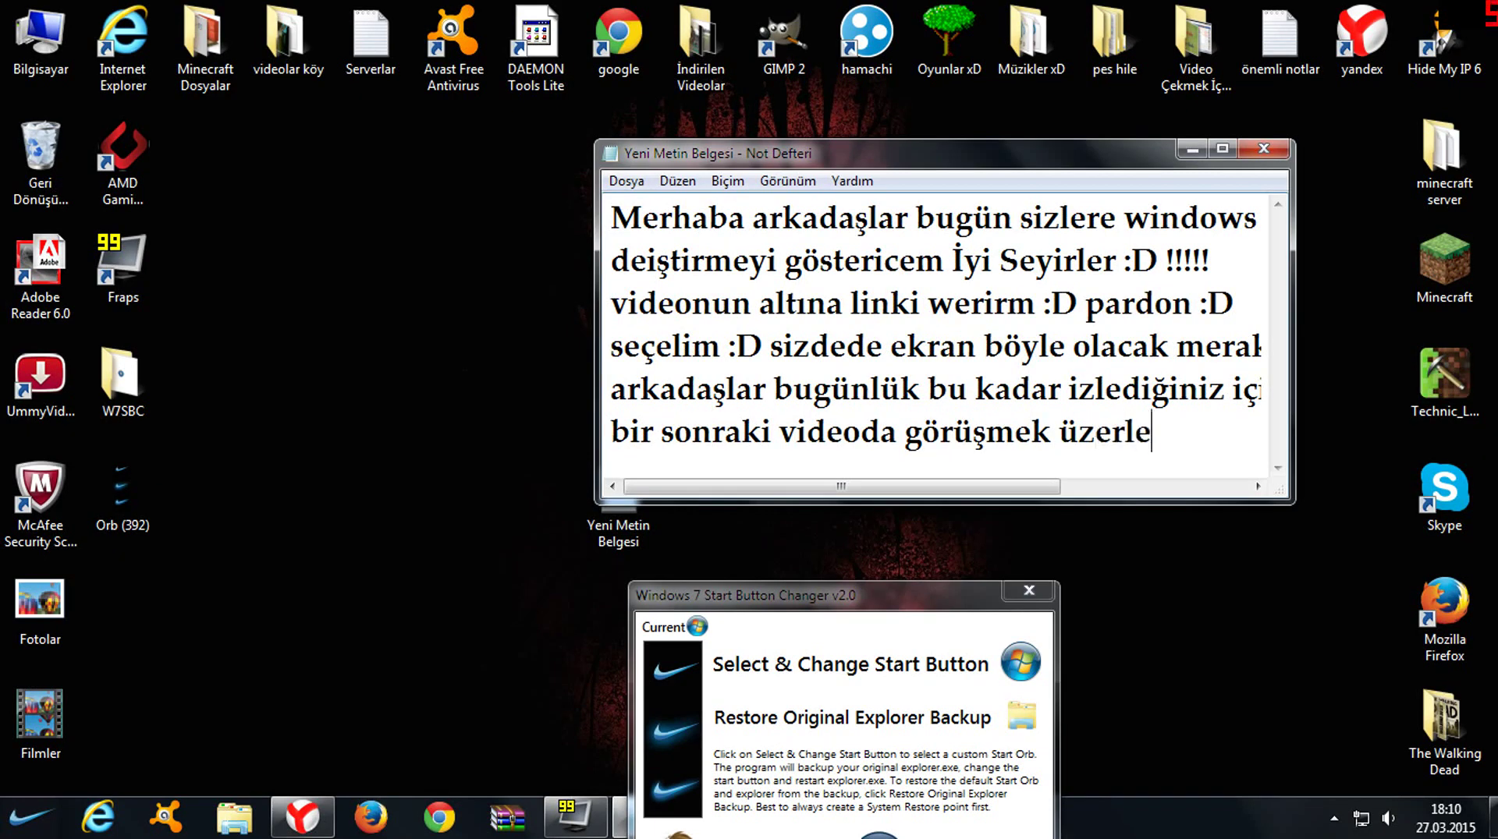
key("BackSpace")
key("BackSpace")
type("e iyi g")
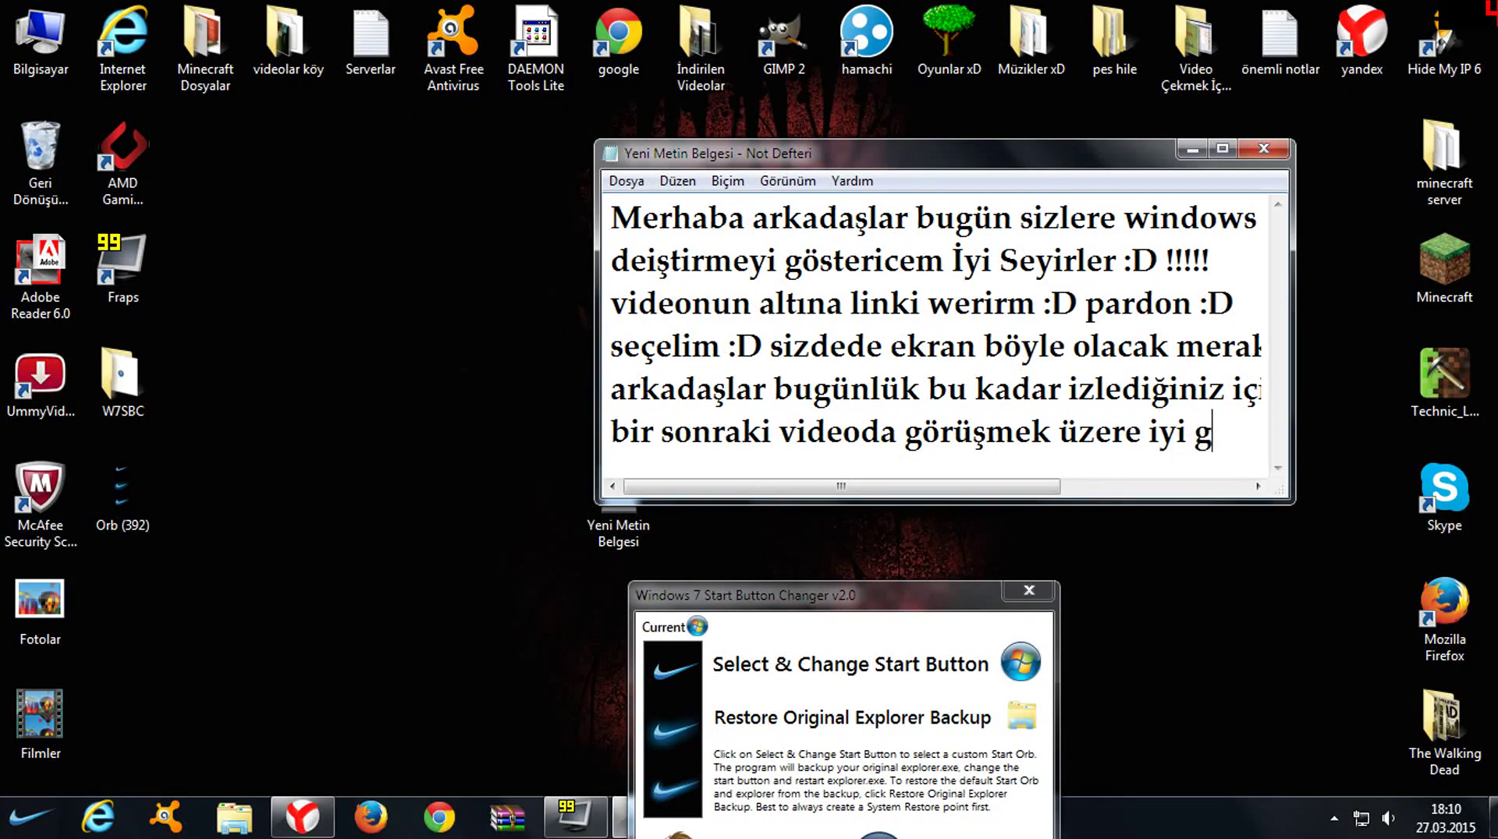
type("ünler BB")
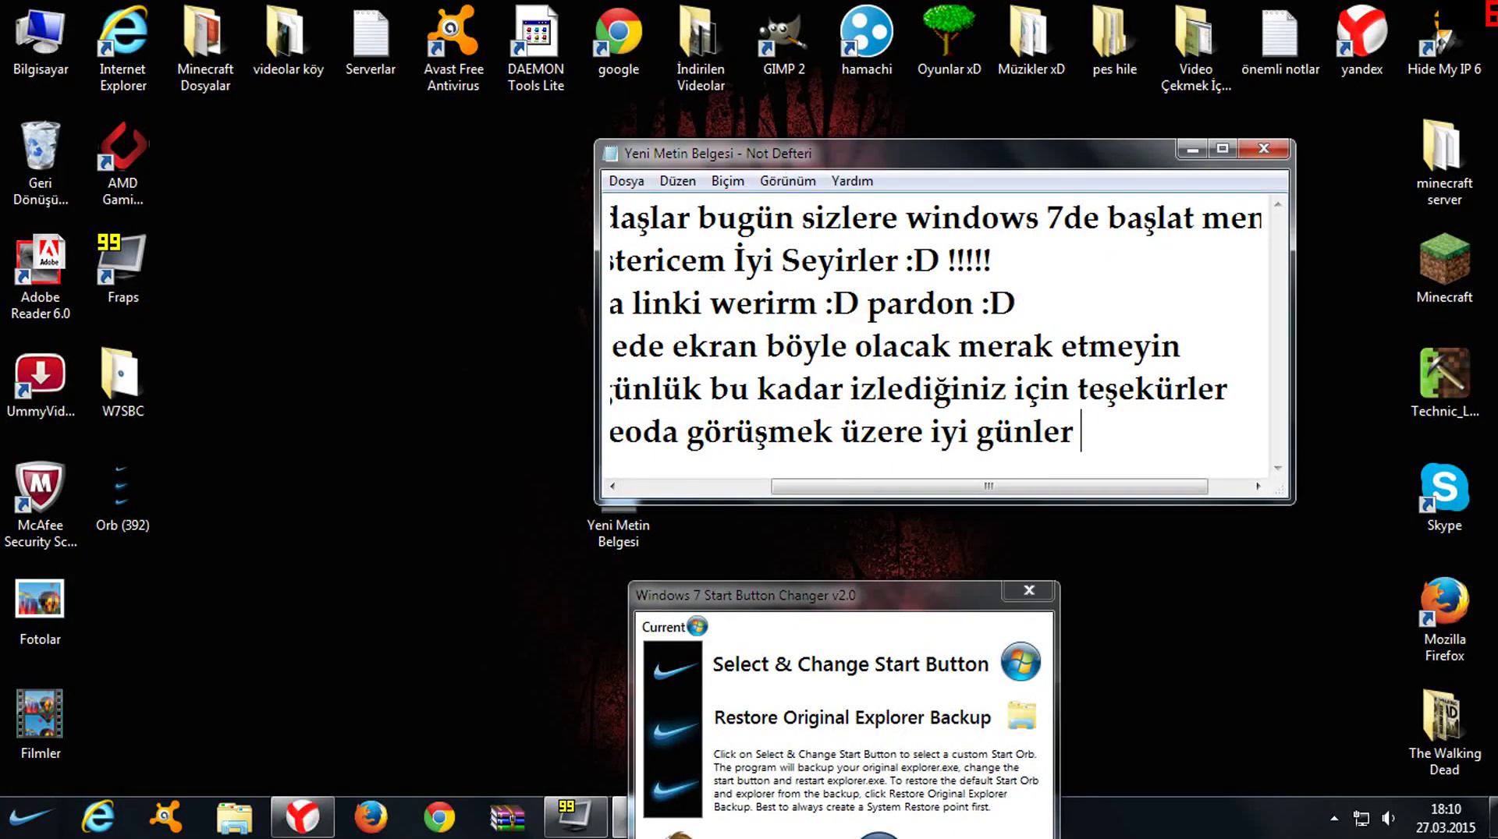